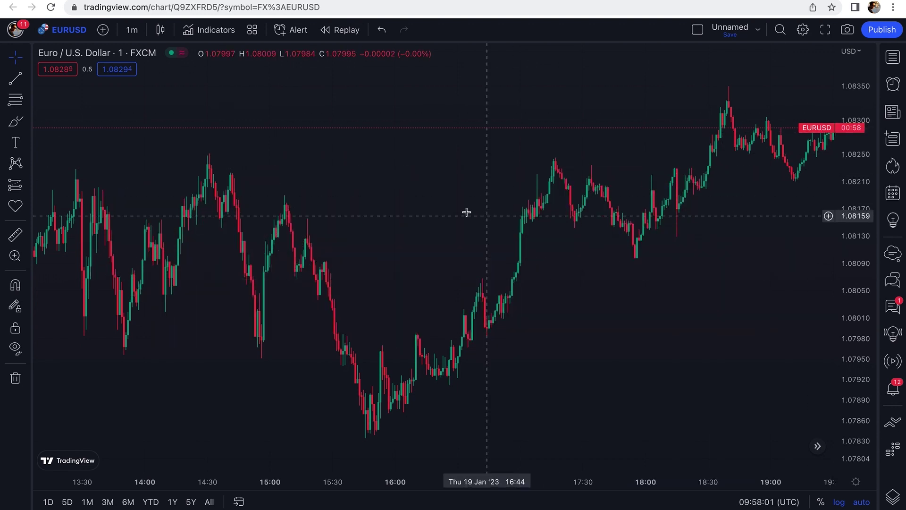
# Keep the chart on EURUSD with 1-minute candles.
pyautogui.click(132, 30)
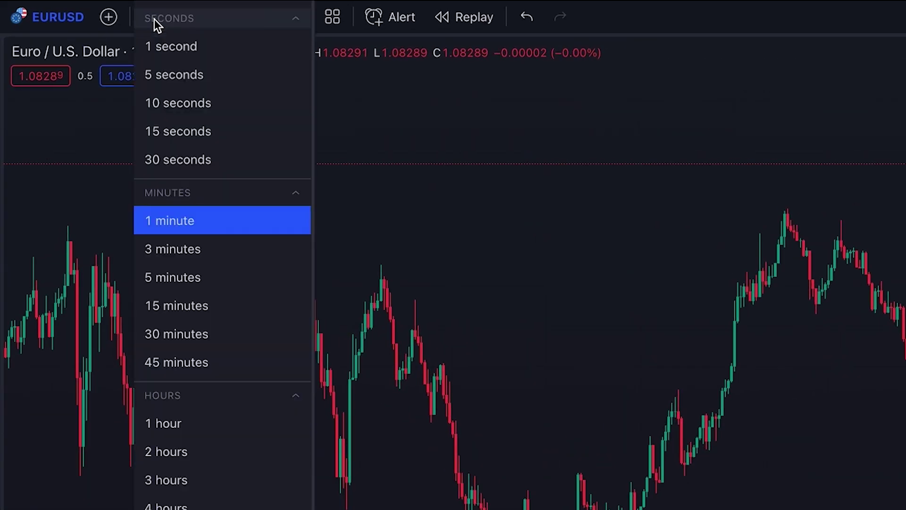
pyautogui.click(221, 223)
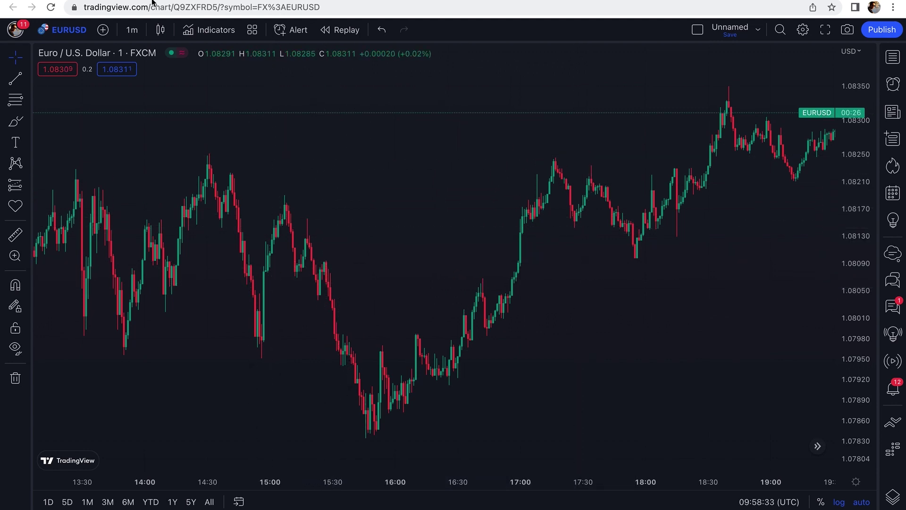
pyautogui.click(69, 30)
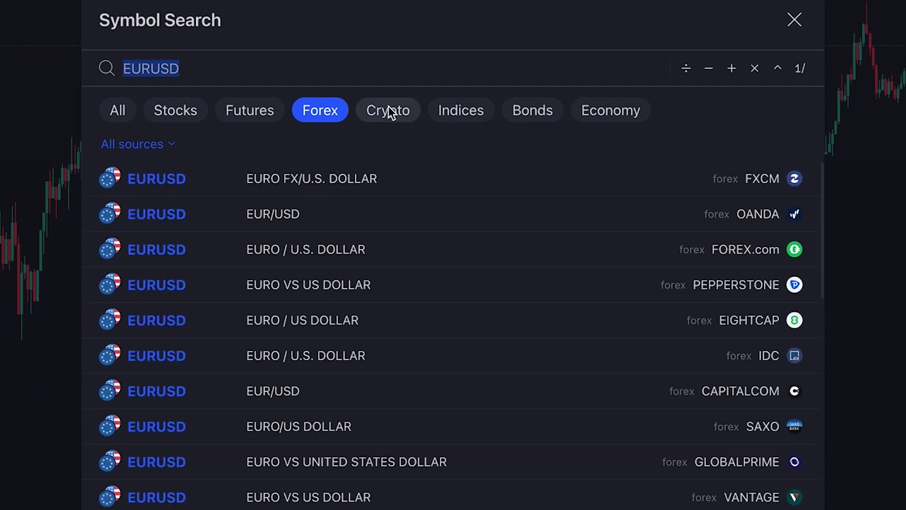
pyautogui.click(796, 21)
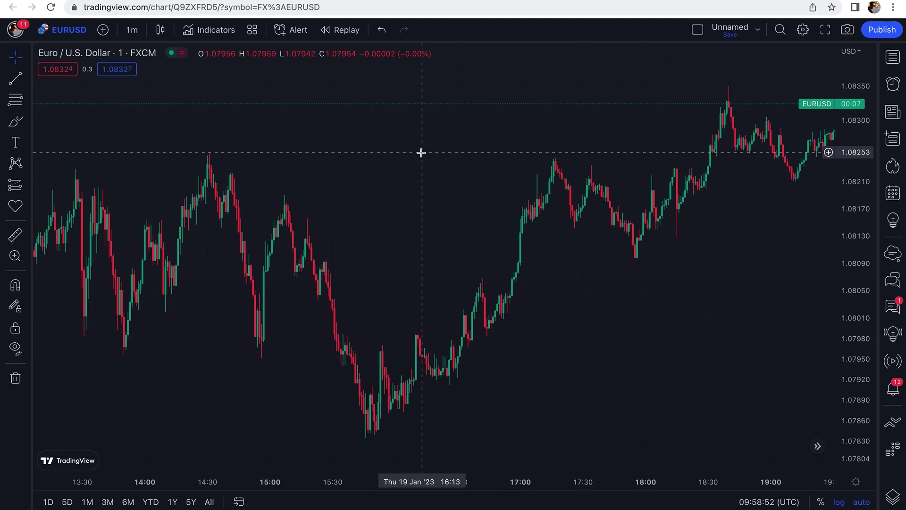
# Add the Flying Dragon Trend Indicator, zoom into the candles, and open its settings.
pyautogui.click(219, 31)
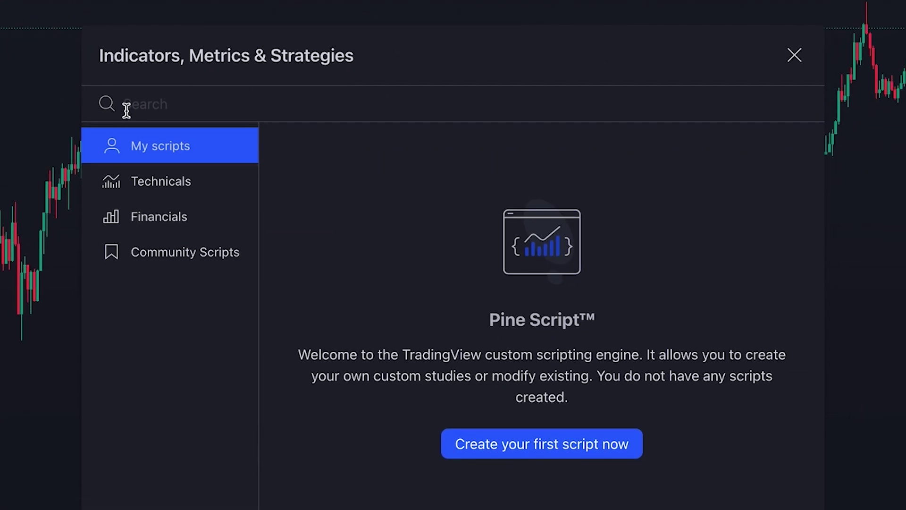
pyautogui.write('fl')
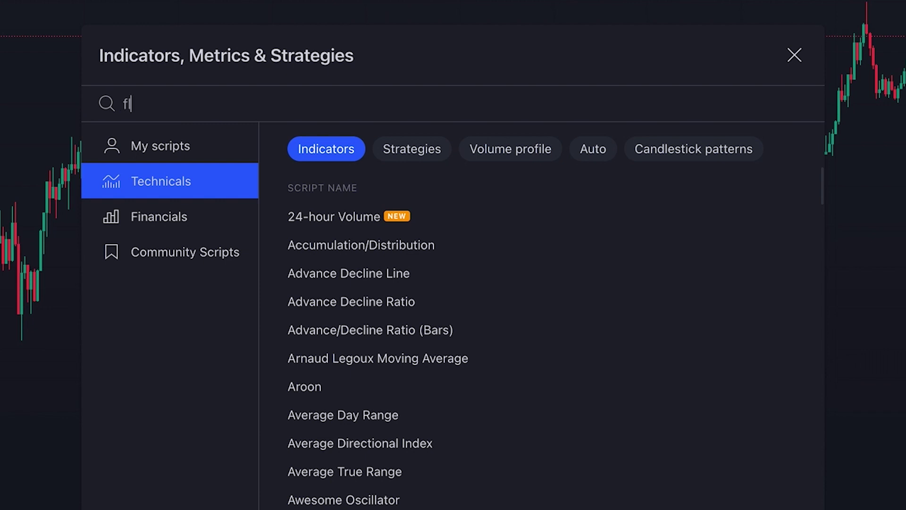
pyautogui.write('ying')
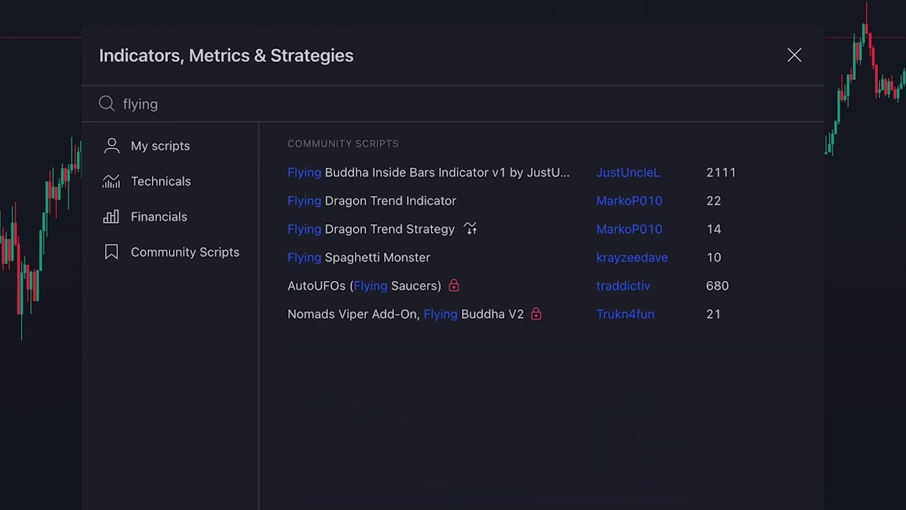
pyautogui.click(341, 210)
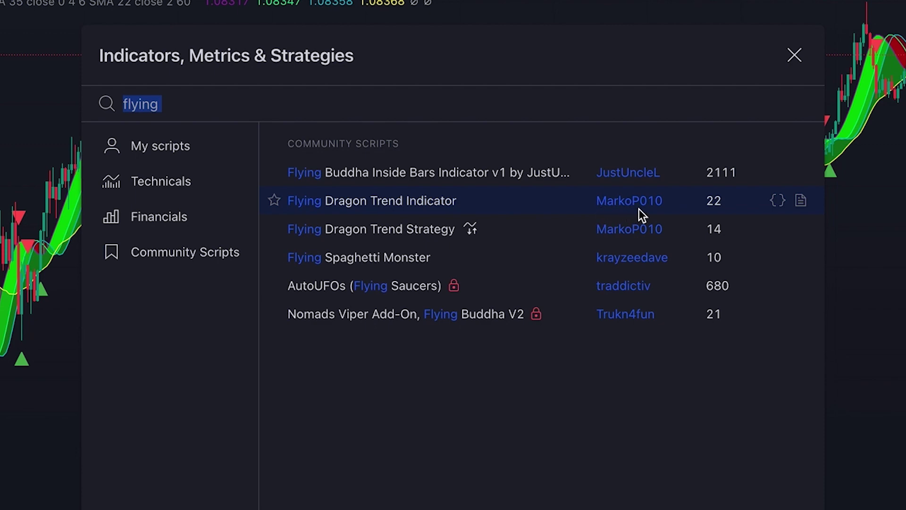
pyautogui.click(794, 55)
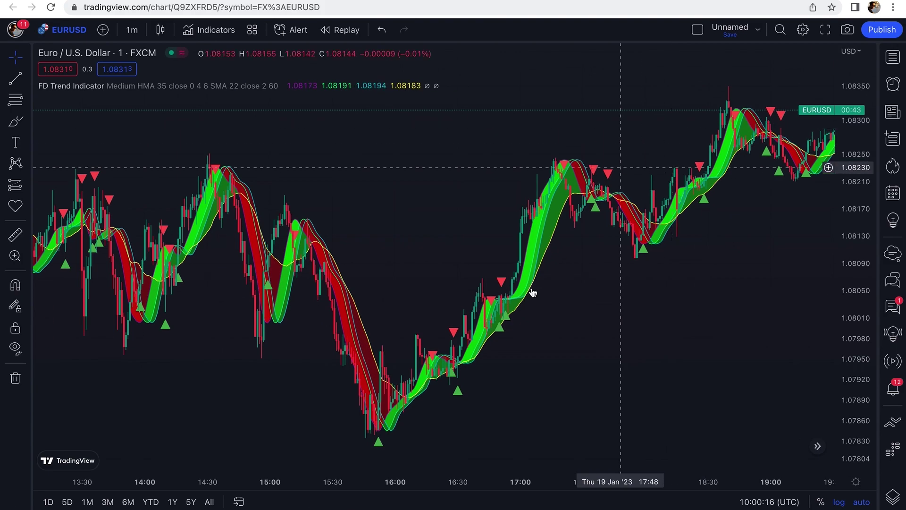
pyautogui.scroll(5, 532, 291)
pyautogui.scroll(2, 533, 292)
pyautogui.moveTo(292, 87)
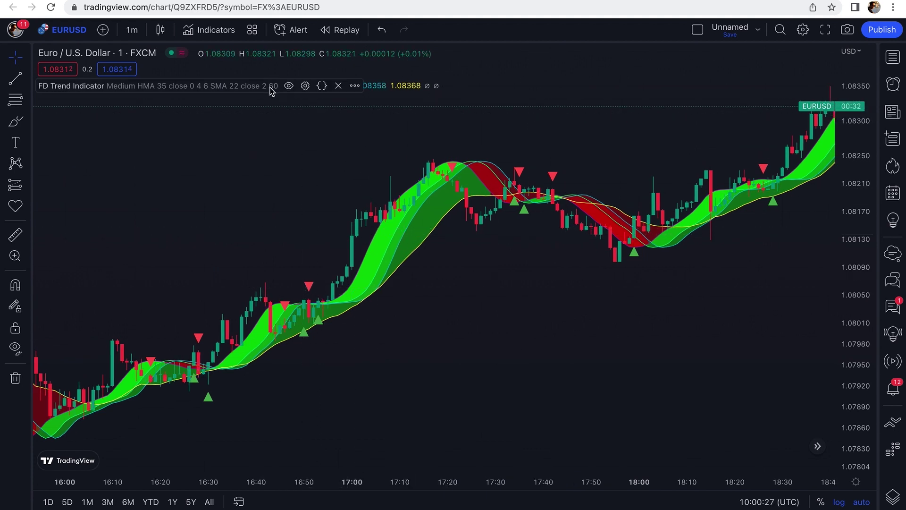
pyautogui.click(305, 86)
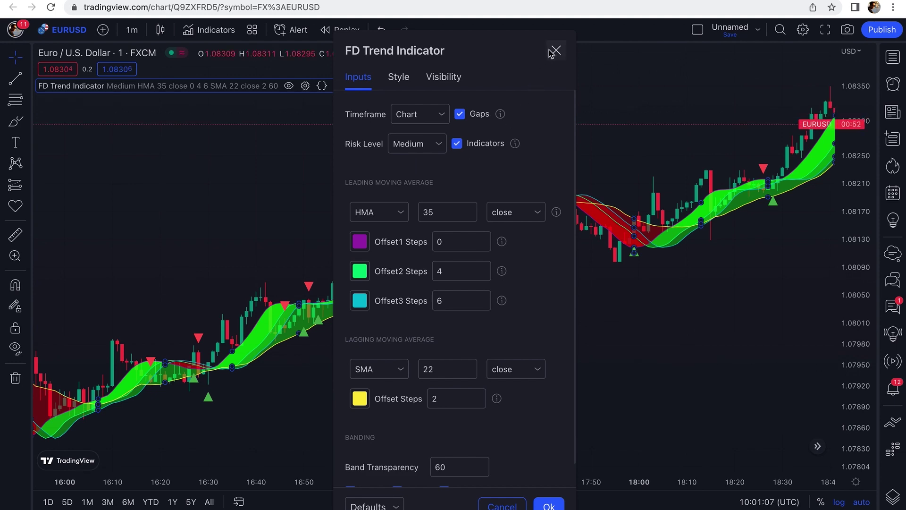
# Close the FD Trend Indicator settings, leaving HMA 35 and SMA 22 unchanged.
pyautogui.click(555, 51)
# Add the MACD indicator in a pane below the price chart and open its settings.
pyautogui.click(211, 29)
pyautogui.write('ma')
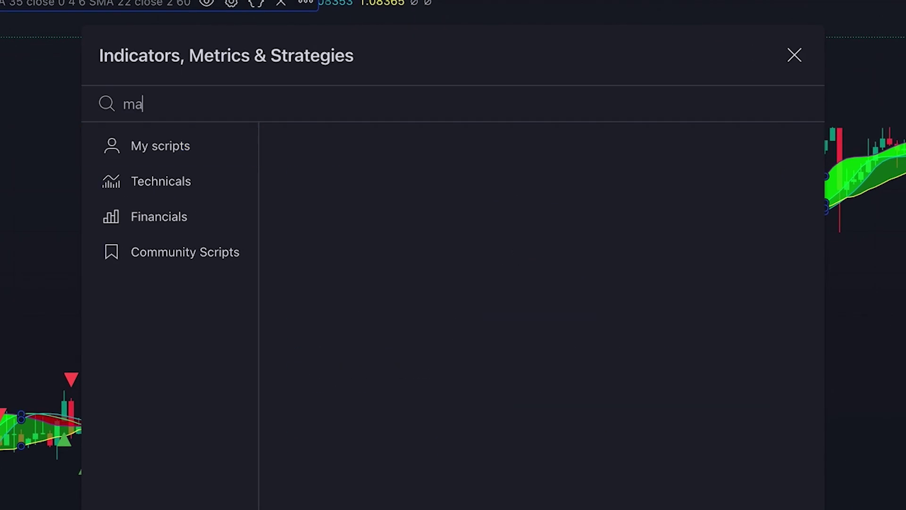
pyautogui.write('cd')
pyautogui.click(430, 179)
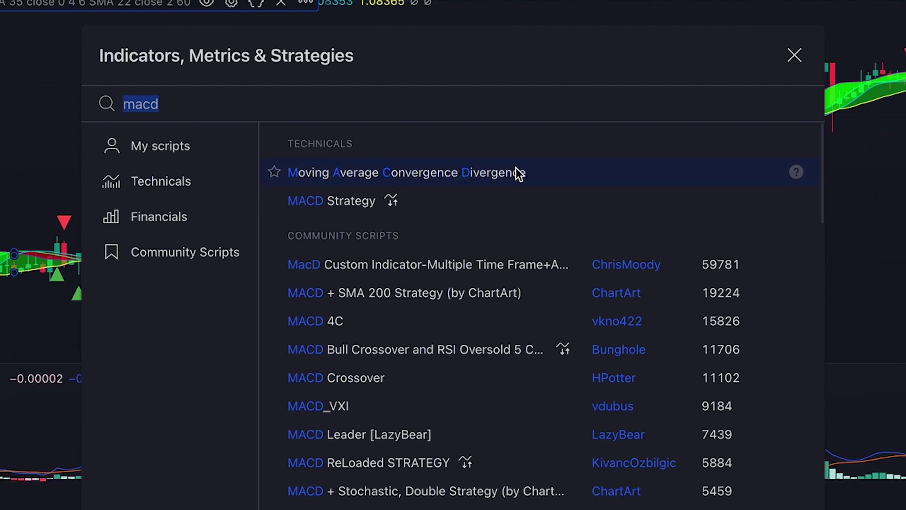
pyautogui.click(785, 60)
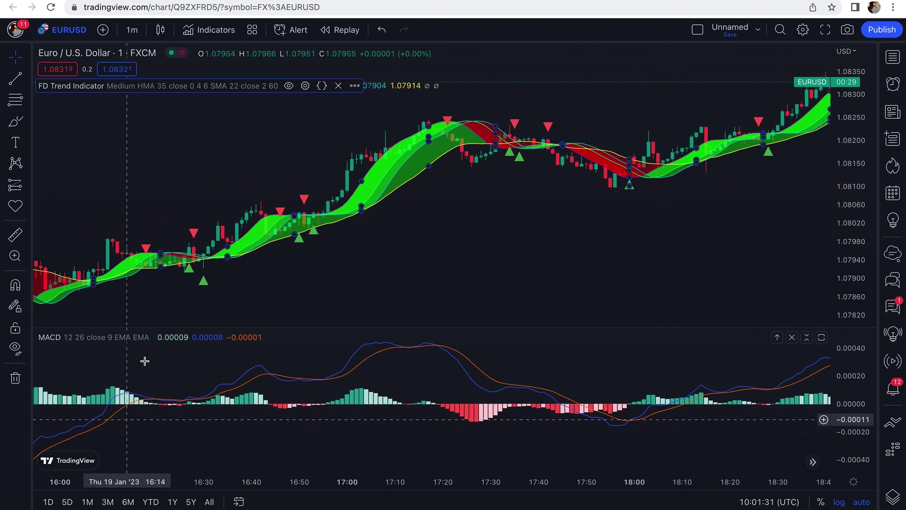
pyautogui.click(171, 322)
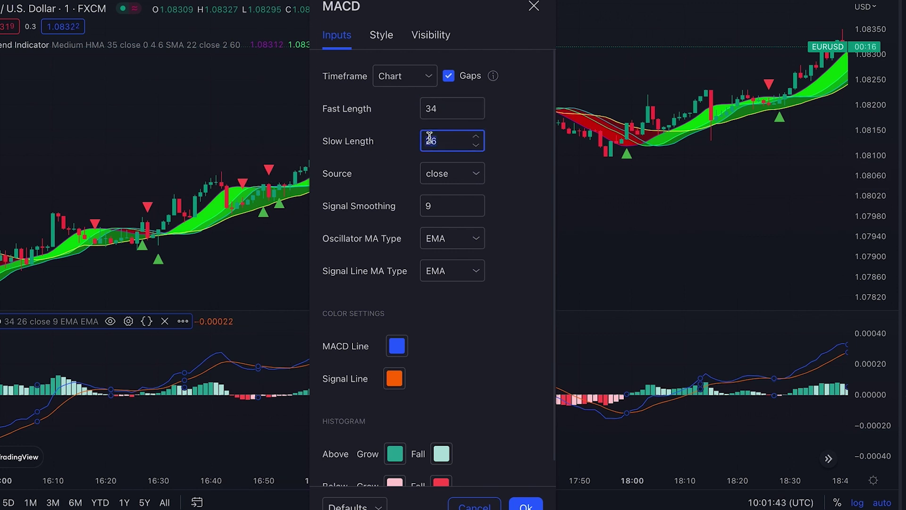
# Set the MACD lengths to 34/144 and calculate it on the 5-minute timeframe.
pyautogui.write('44')
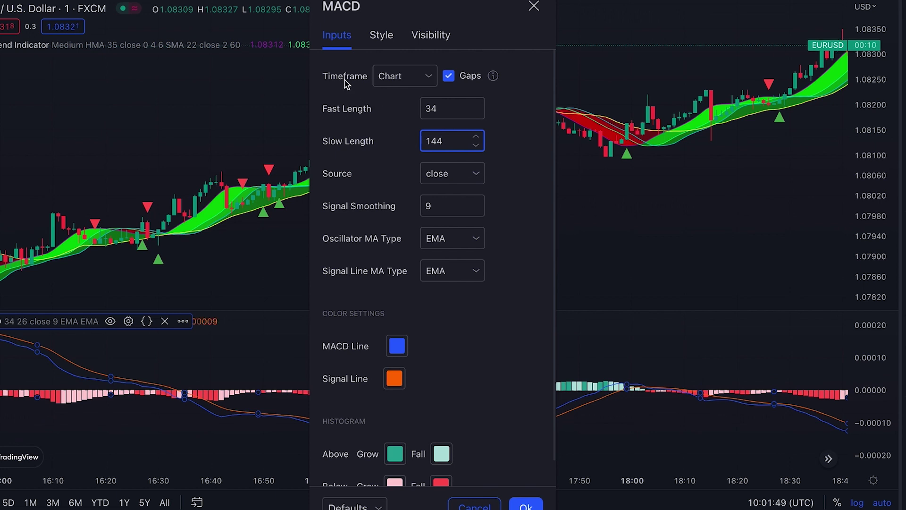
pyautogui.click(417, 79)
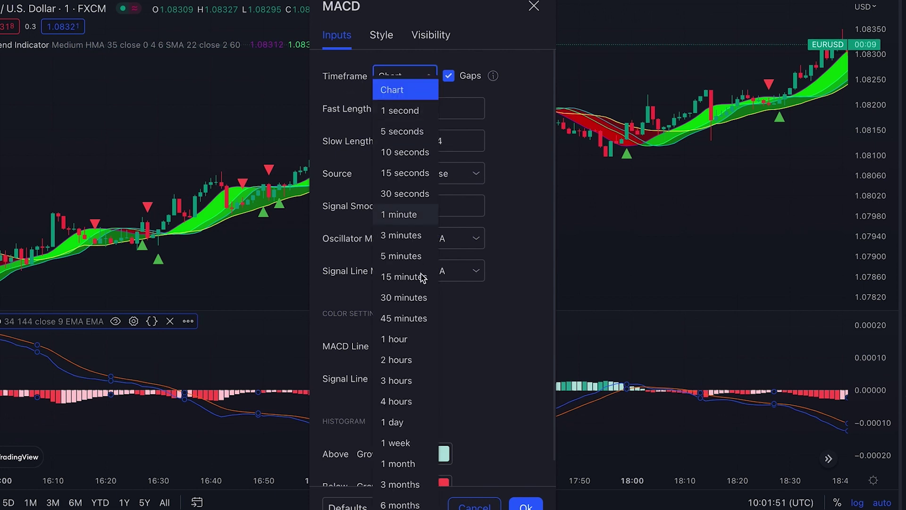
pyautogui.click(413, 258)
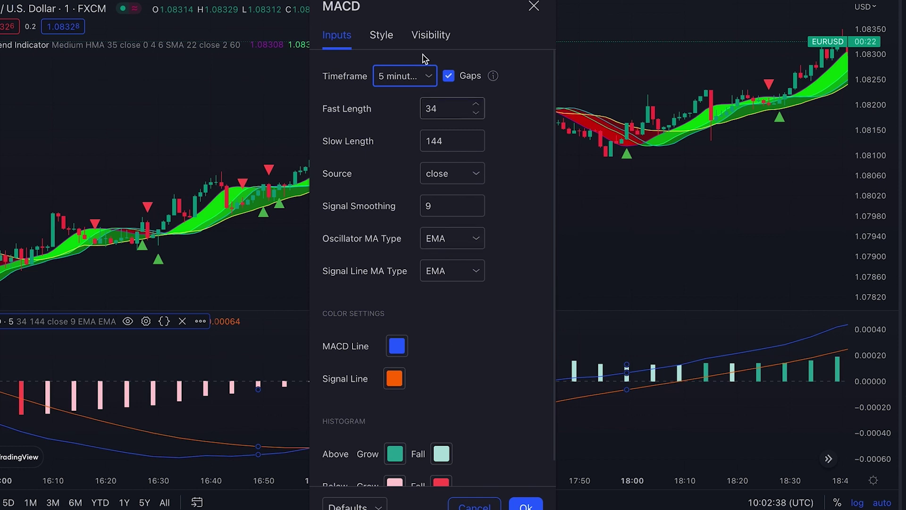
# Hide the MACD and signal lines and draw the histogram as a filled area.
pyautogui.click(381, 37)
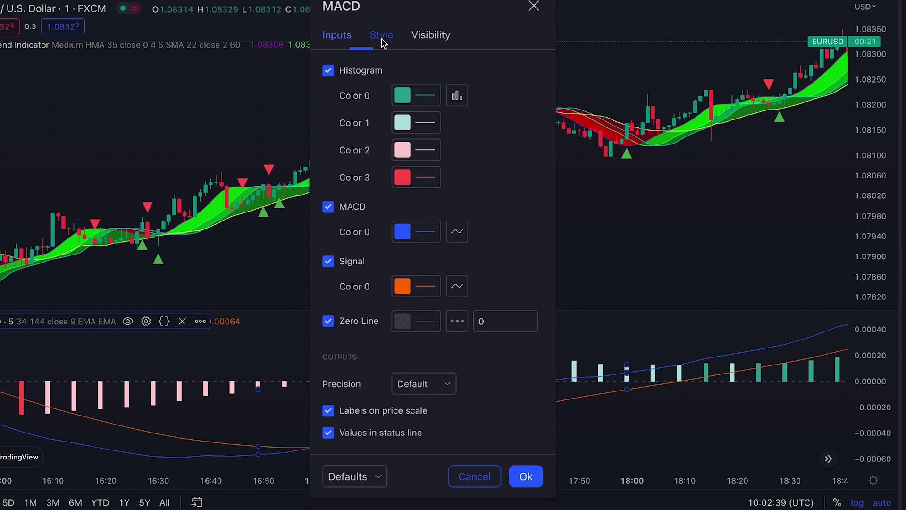
pyautogui.click(329, 208)
pyautogui.click(329, 262)
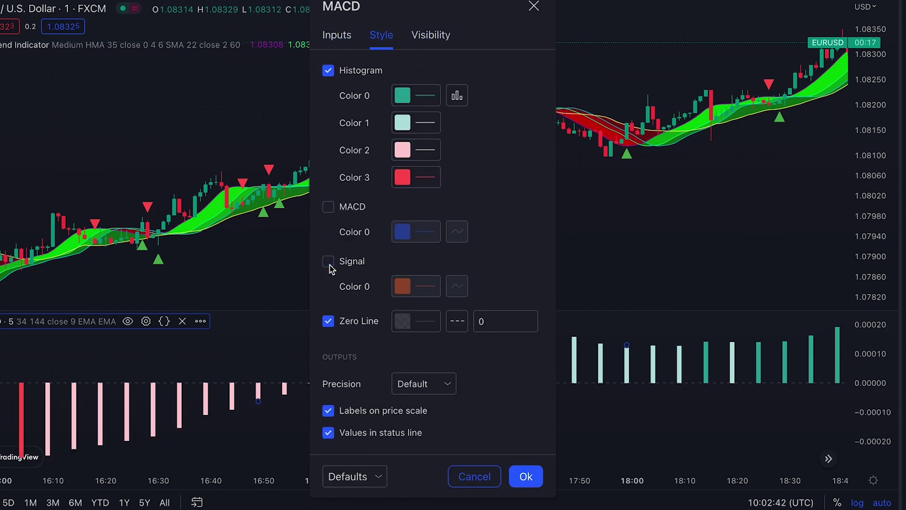
pyautogui.click(457, 97)
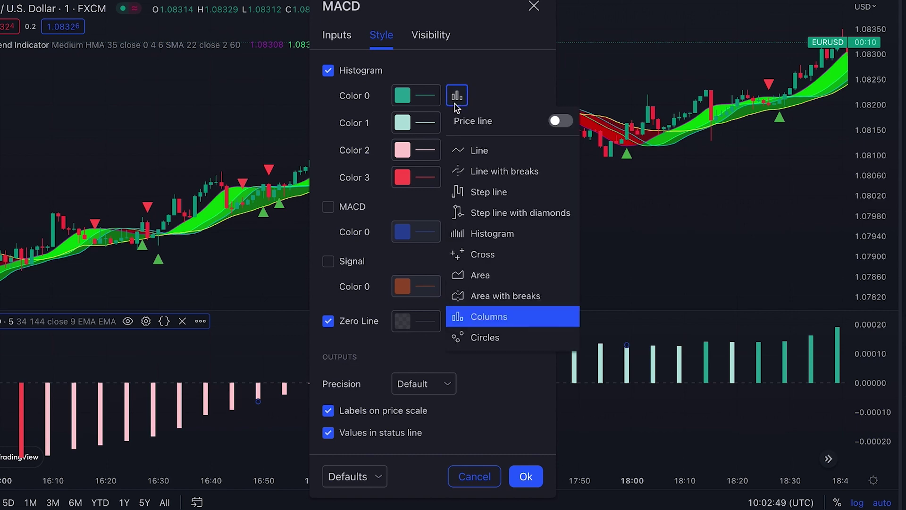
pyautogui.click(493, 275)
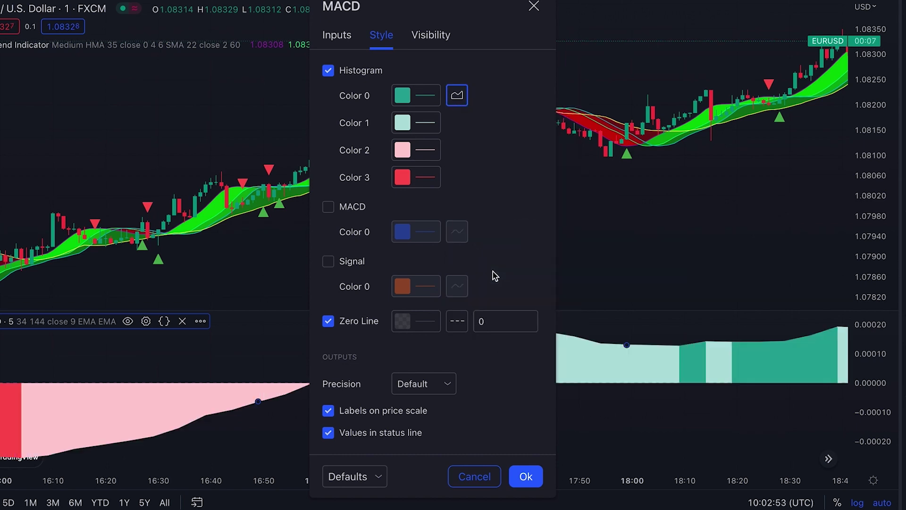
pyautogui.click(526, 477)
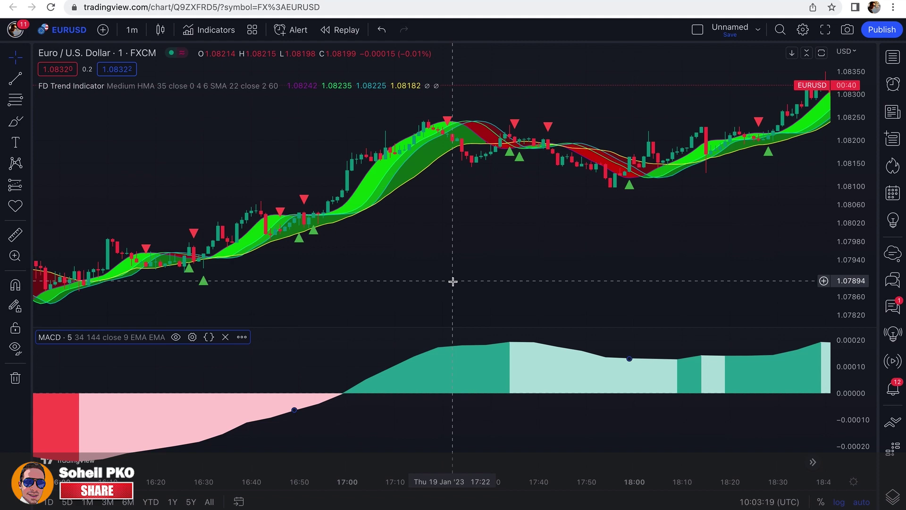
# Zoom the time axis out to about six hours of bars, 12:00 to 18:30.
pyautogui.scroll(-5, 453, 281)
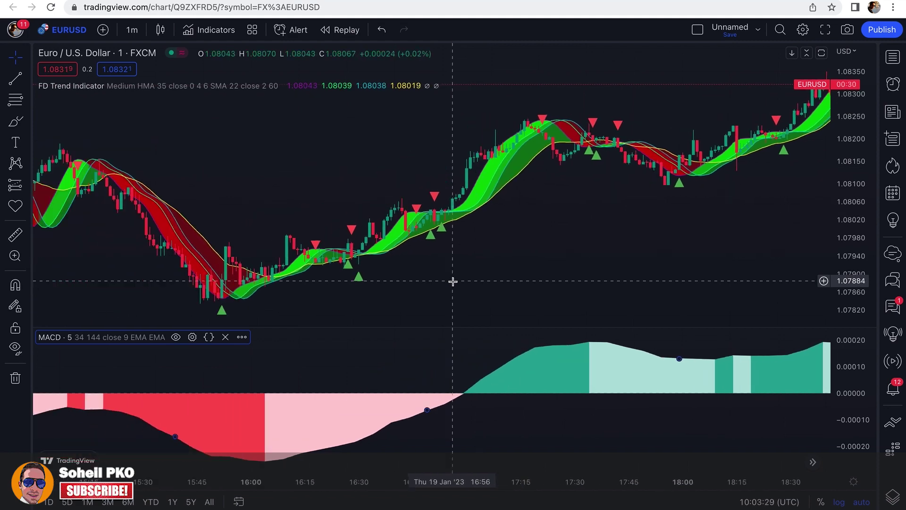
pyautogui.scroll(-5, 453, 282)
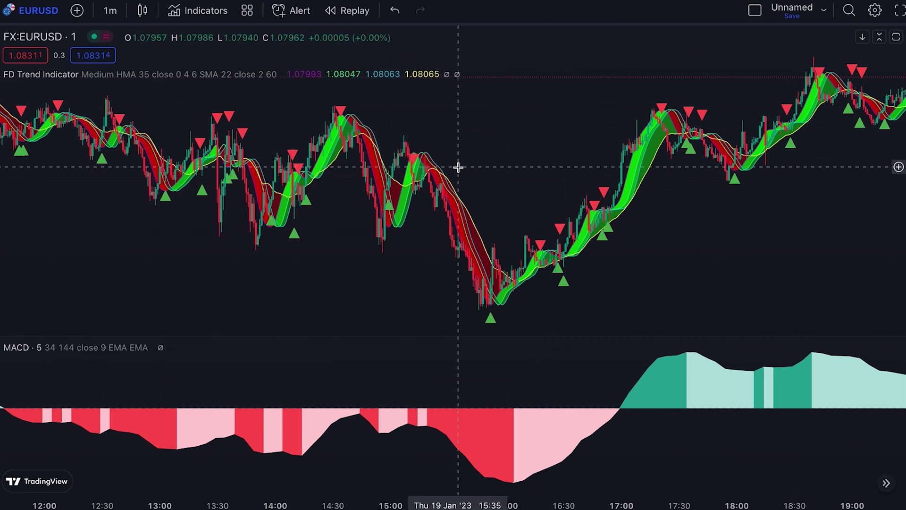
pyautogui.scroll(5, 458, 167)
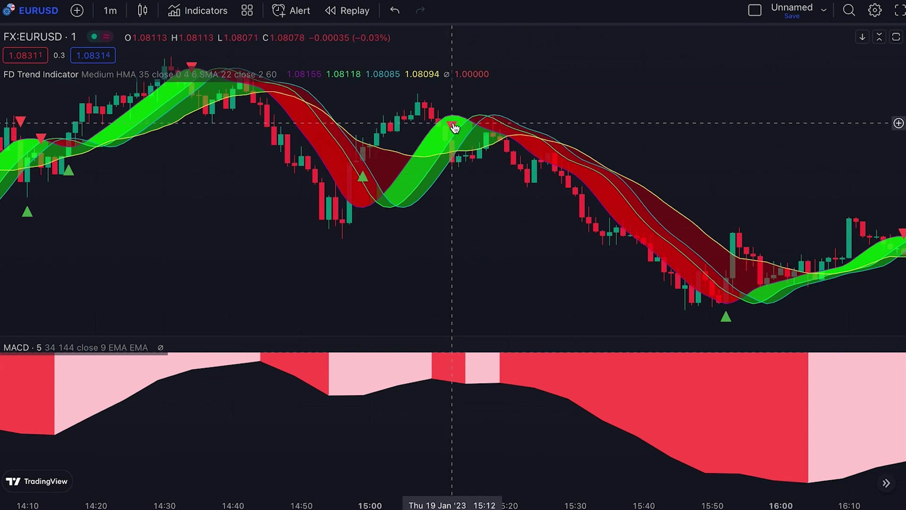
pyautogui.scroll(-8, 477, 214)
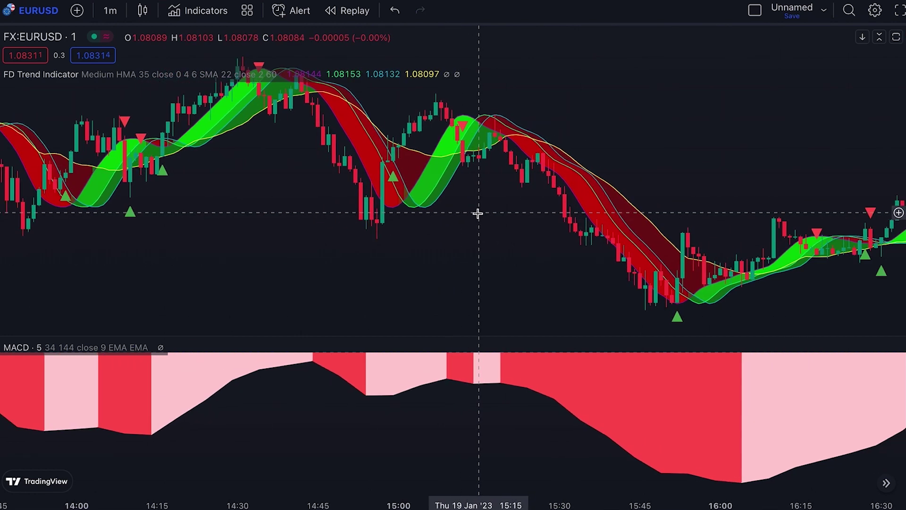
pyautogui.scroll(-4, 479, 218)
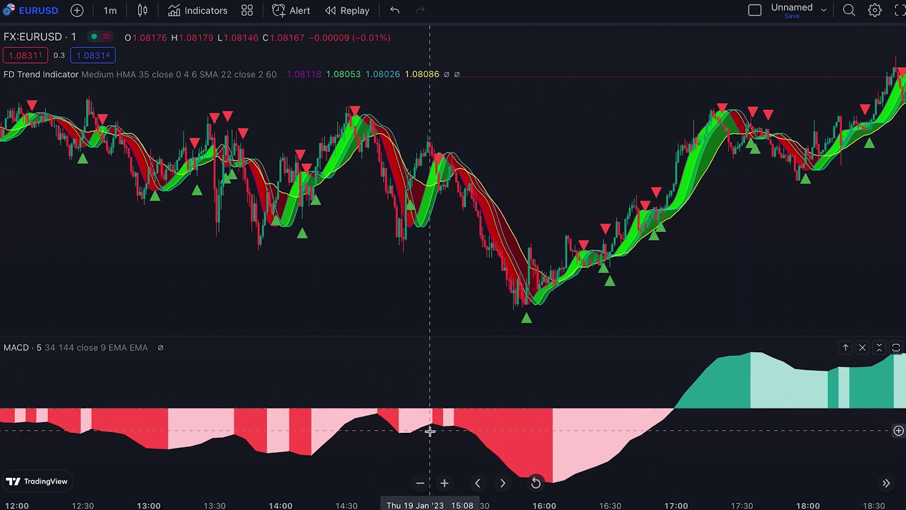
pyautogui.scroll(-5, 429, 430)
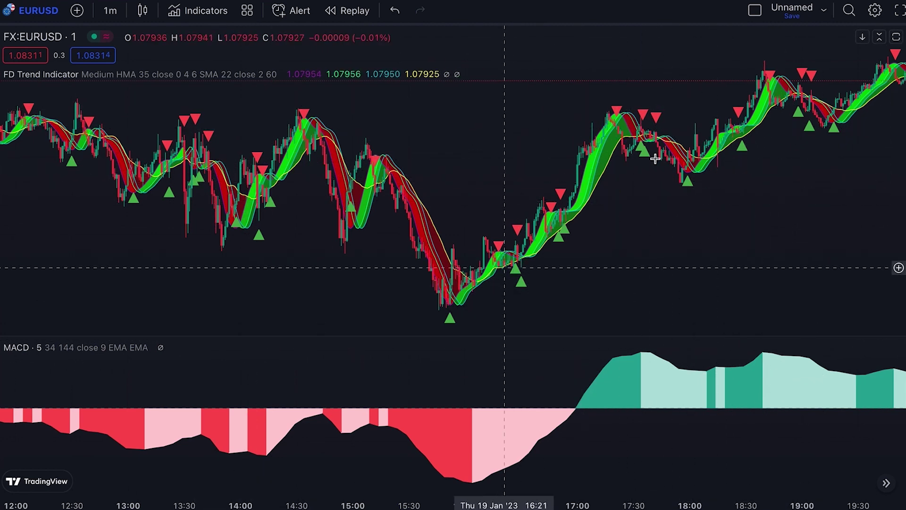
# Pan through the afternoon and evening bars to frame 16:00–22:00, where MACD turns red.
pyautogui.hscroll(10, 736, 172)
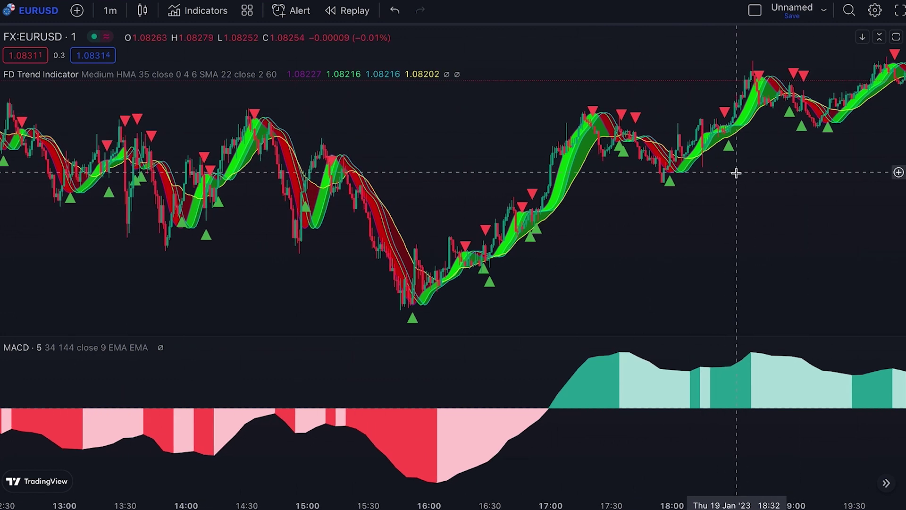
pyautogui.scroll(3, 736, 173)
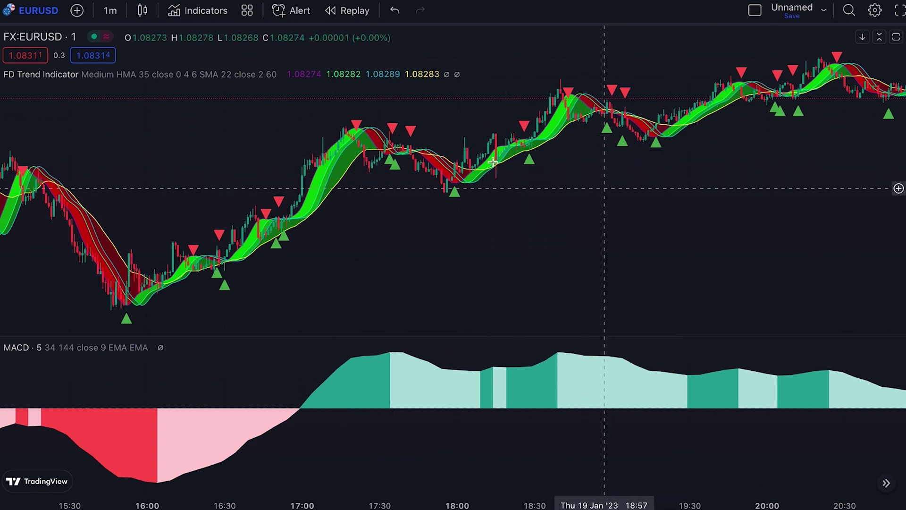
pyautogui.hscroll(10, 708, 186)
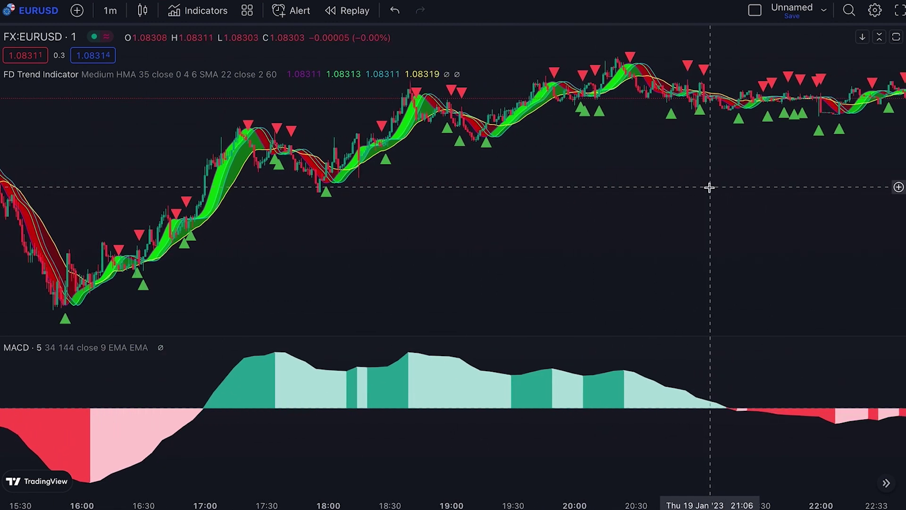
pyautogui.hscroll(3, 709, 187)
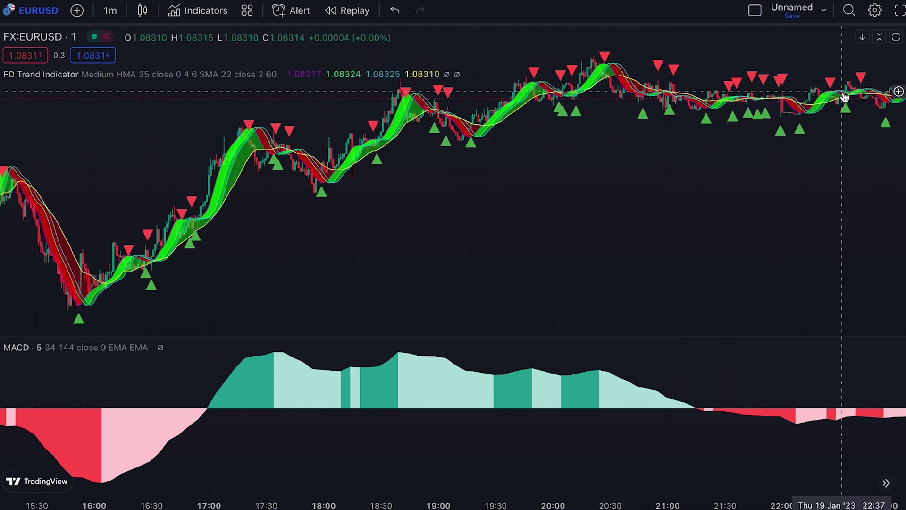
pyautogui.hscroll(-10, 592, 170)
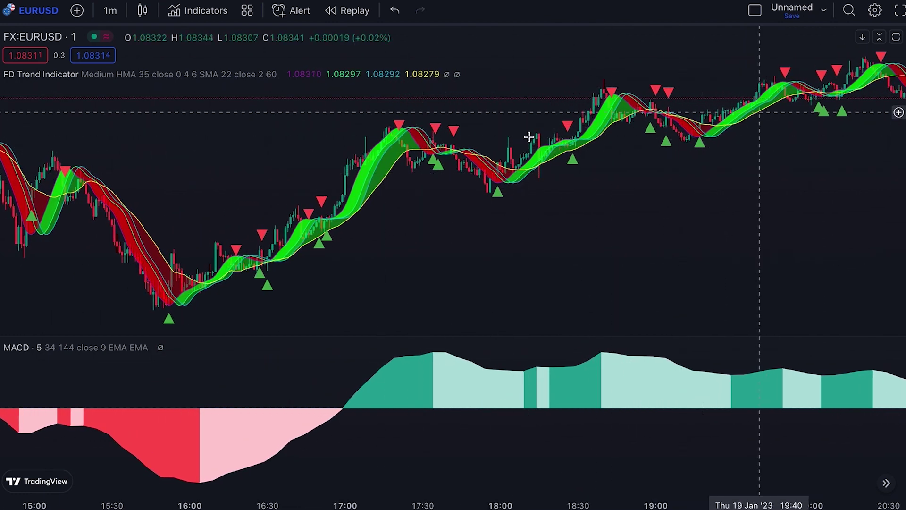
pyautogui.scroll(3, 440, 183)
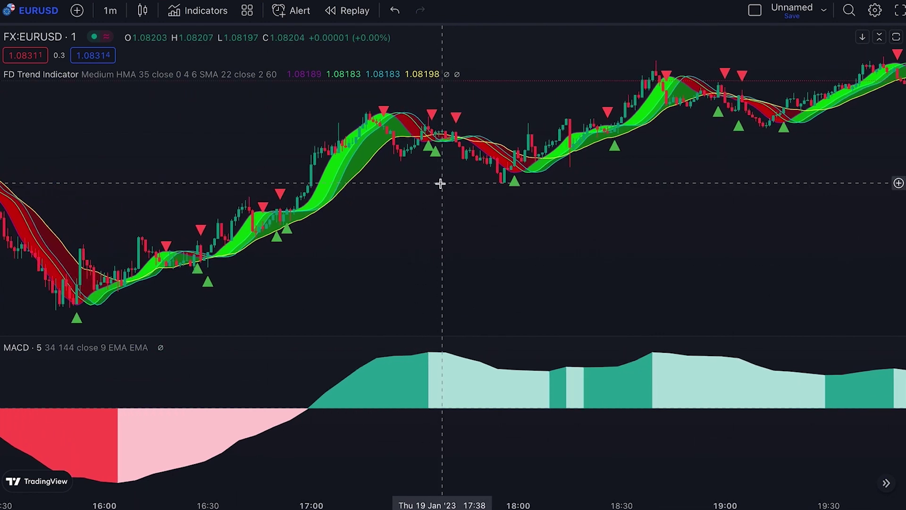
pyautogui.scroll(1, 440, 184)
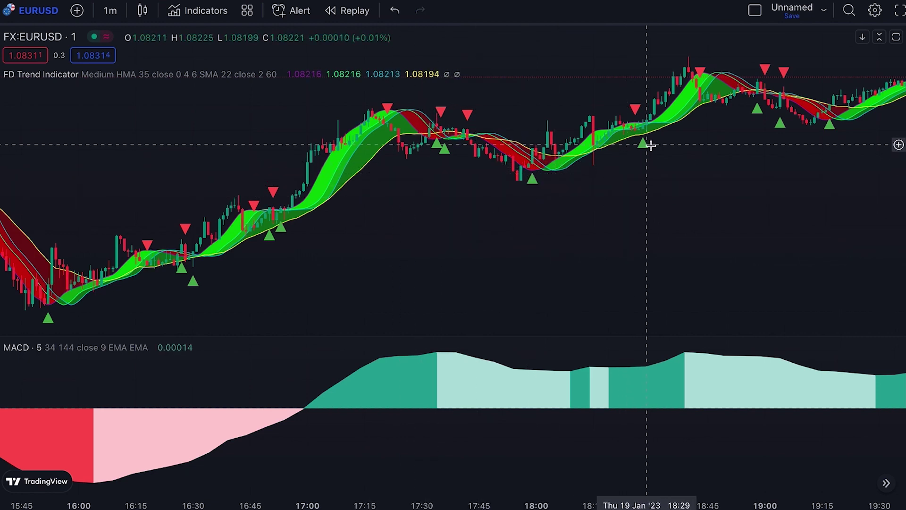
pyautogui.hscroll(5, 650, 145)
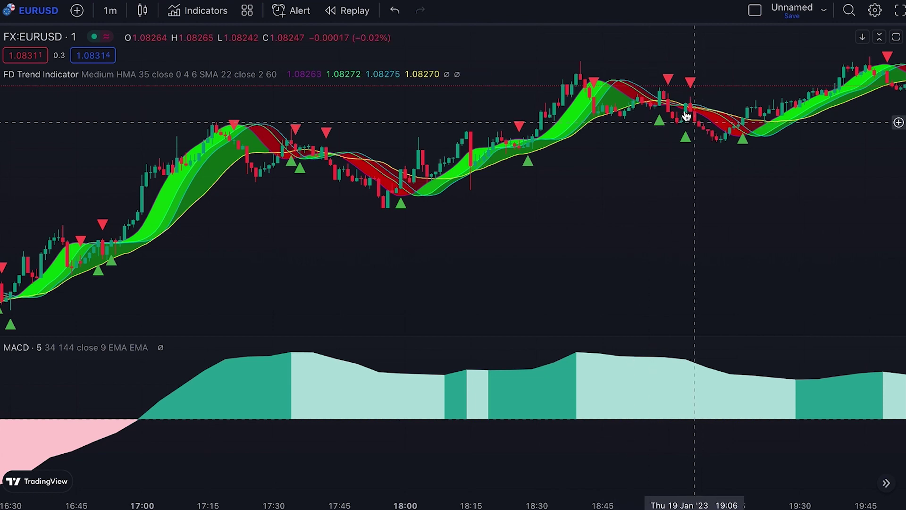
pyautogui.hscroll(6, 719, 145)
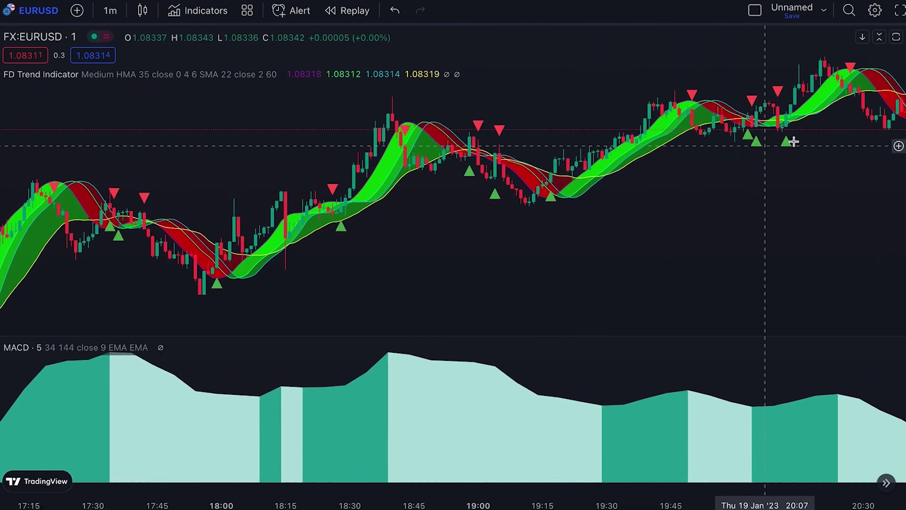
pyautogui.hscroll(10, 790, 148)
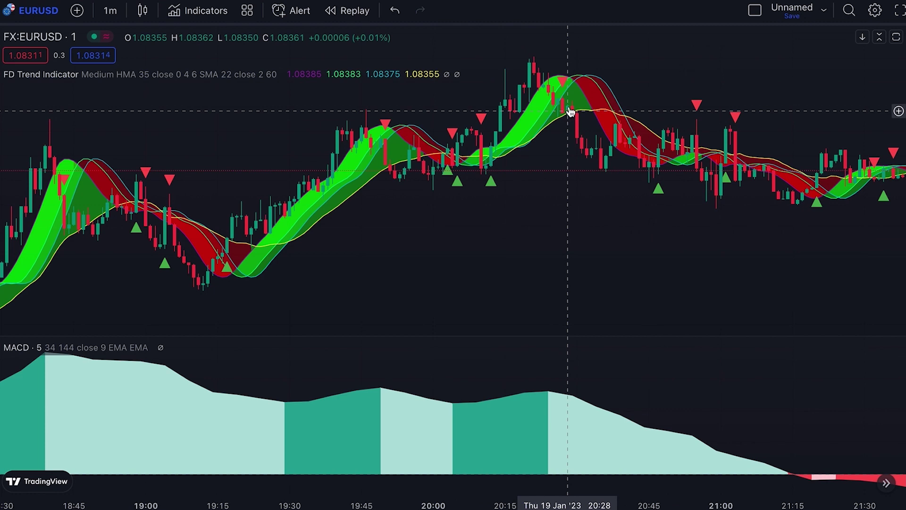
pyautogui.hscroll(5, 714, 143)
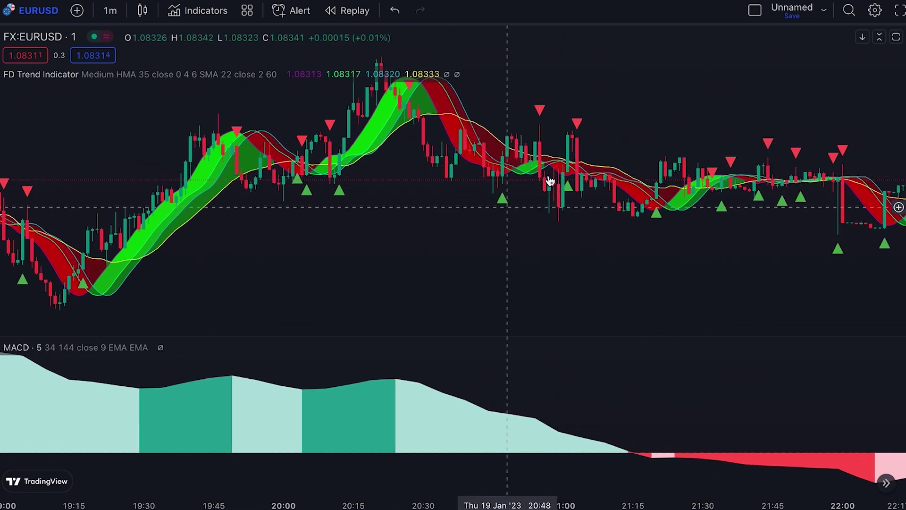
pyautogui.hscroll(-10, 563, 199)
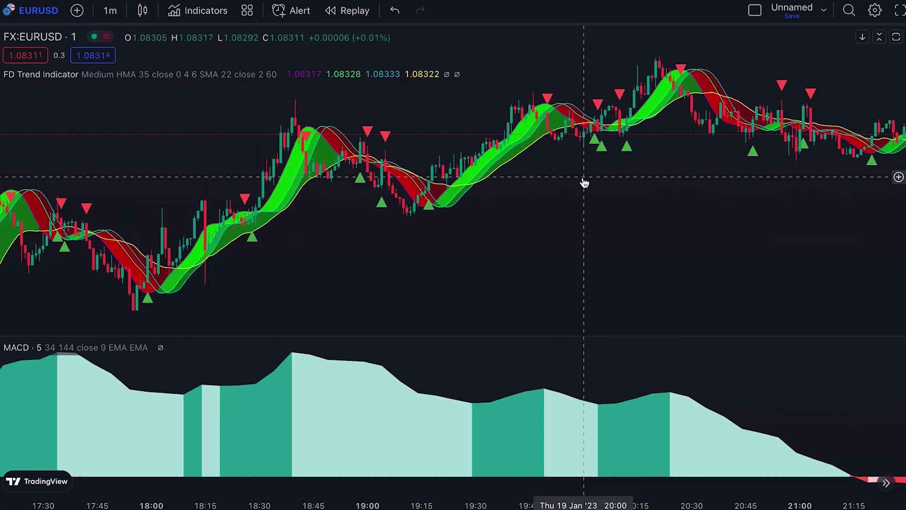
pyautogui.scroll(-5, 584, 160)
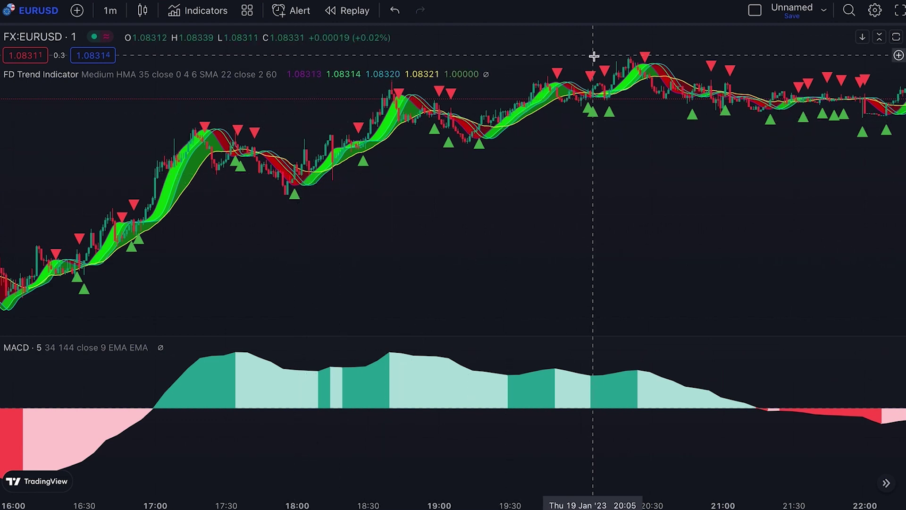
# Pan back and zoom in on roughly 11:30–14:15, where the MACD area stays red.
pyautogui.hscroll(-10, 521, 210)
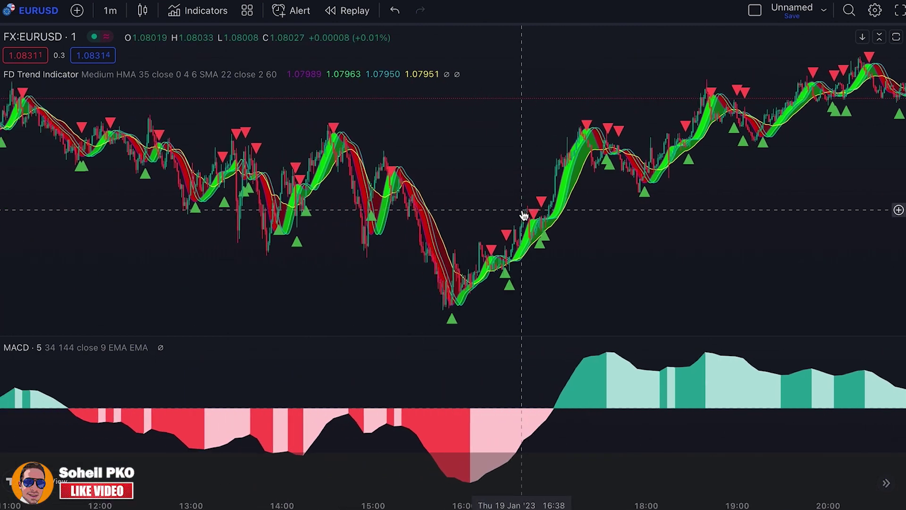
pyautogui.scroll(1, 524, 215)
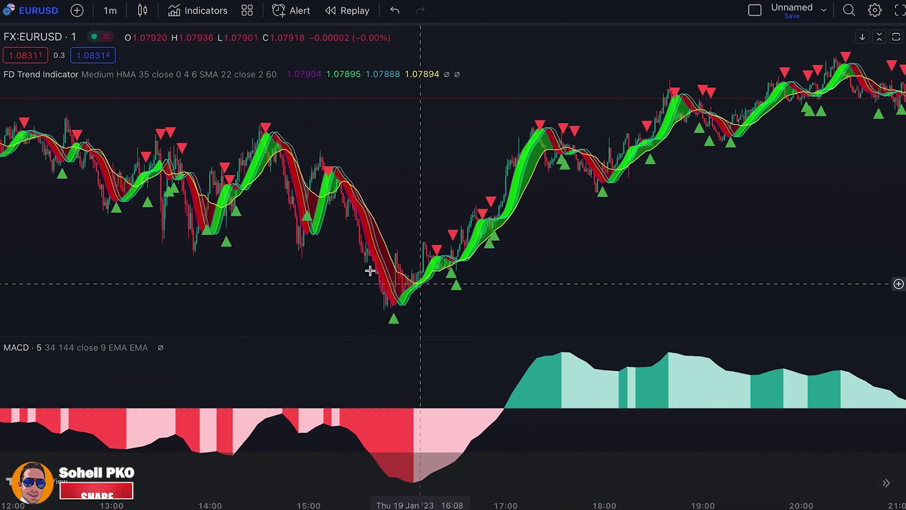
pyautogui.hscroll(-10, 405, 259)
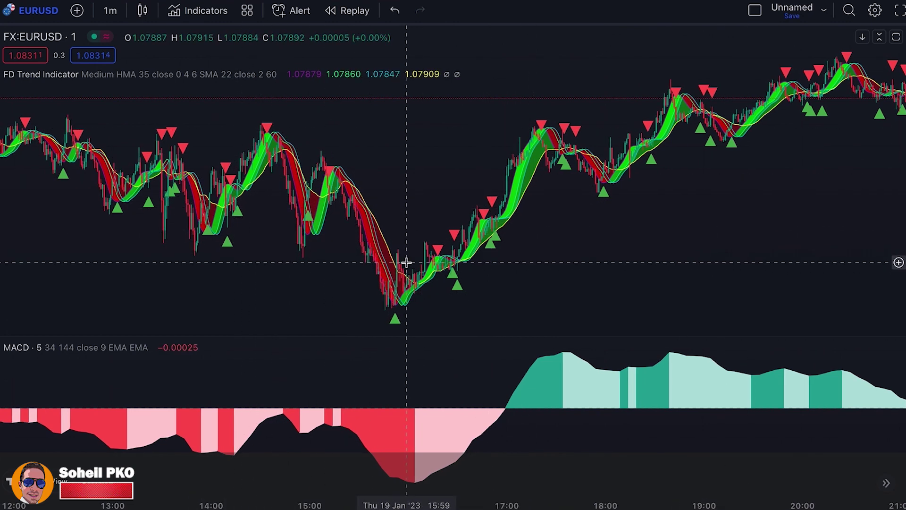
pyautogui.scroll(2, 406, 265)
pyautogui.hscroll(-5, 407, 265)
pyautogui.scroll(3, 407, 264)
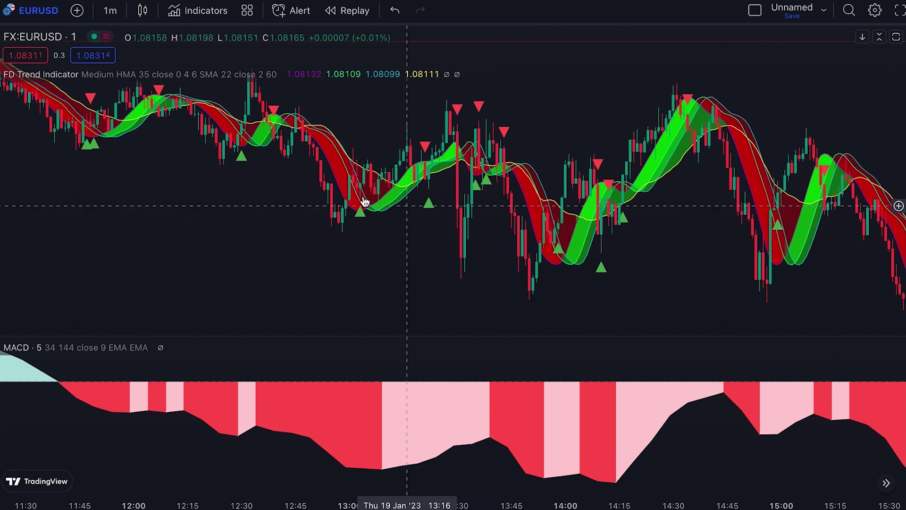
pyautogui.hscroll(-3, 306, 171)
pyautogui.scroll(2, 306, 171)
pyautogui.hscroll(-2, 306, 172)
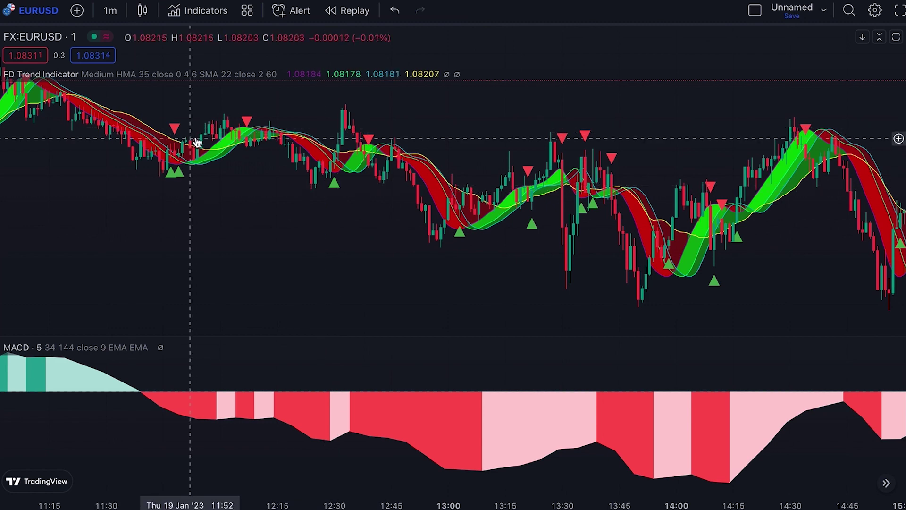
pyautogui.moveTo(267, 163); pyautogui.dragTo(274, 163)
# Pan forward to frame about 14:20–18:40, showing the MACD red-to-green crossover before 17:00.
pyautogui.scroll(3, 274, 162)
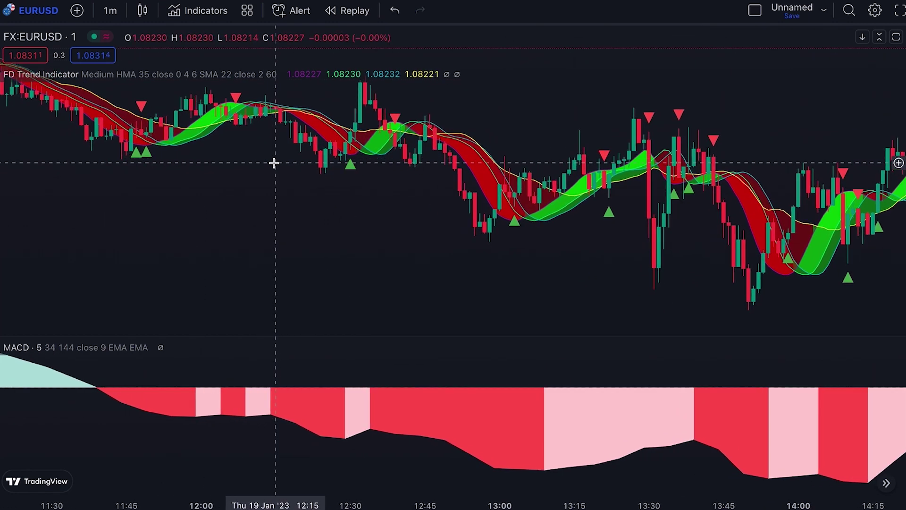
pyautogui.scroll(3, 358, 182)
pyautogui.hscroll(-3, 358, 182)
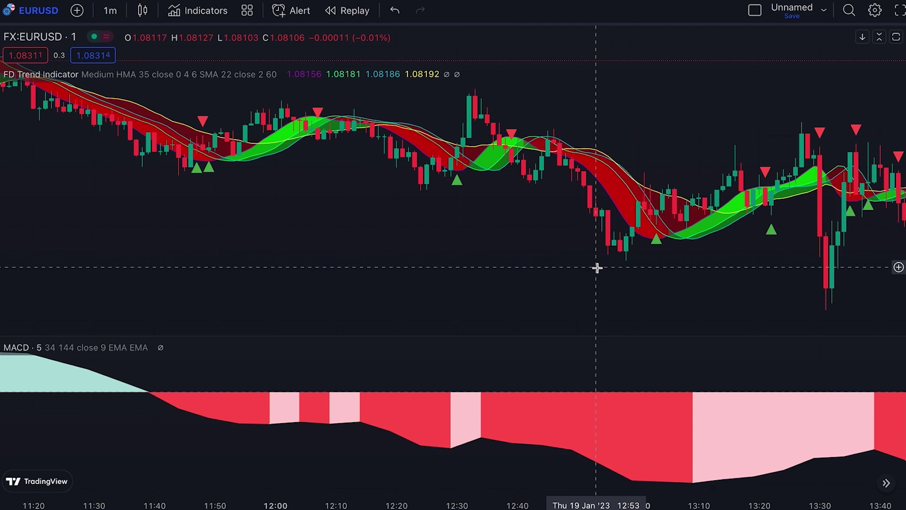
pyautogui.scroll(-5, 597, 268)
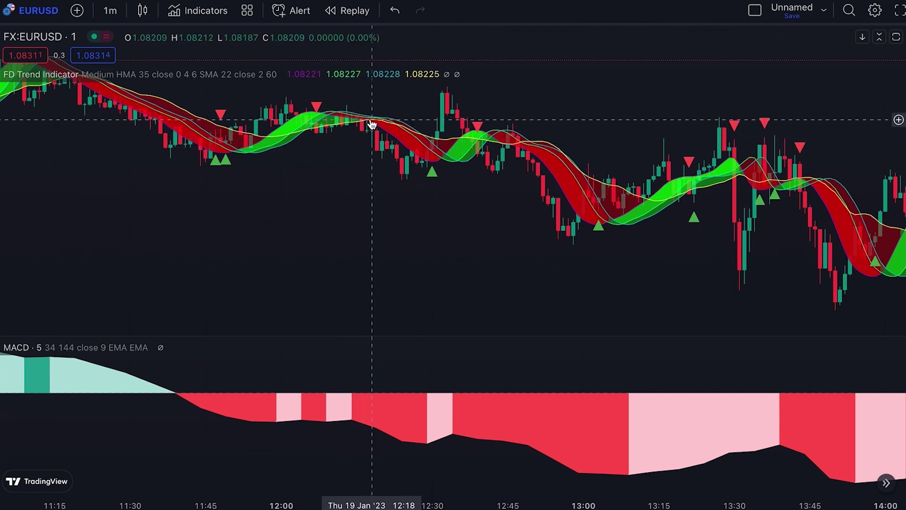
pyautogui.hscroll(5, 551, 202)
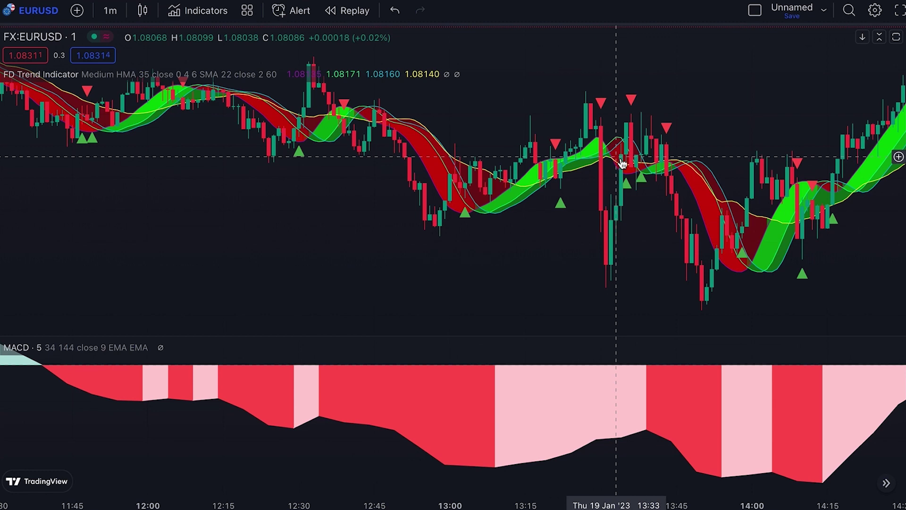
pyautogui.hscroll(7, 668, 202)
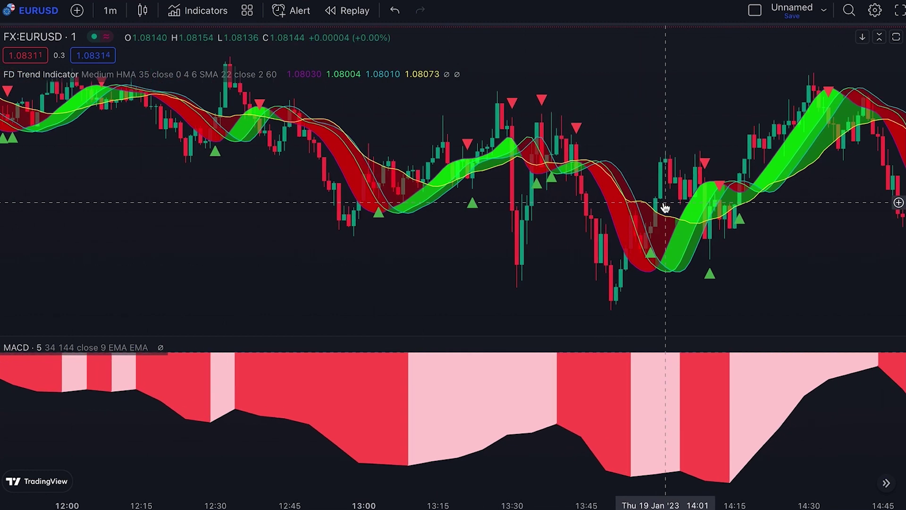
pyautogui.hscroll(2, 666, 208)
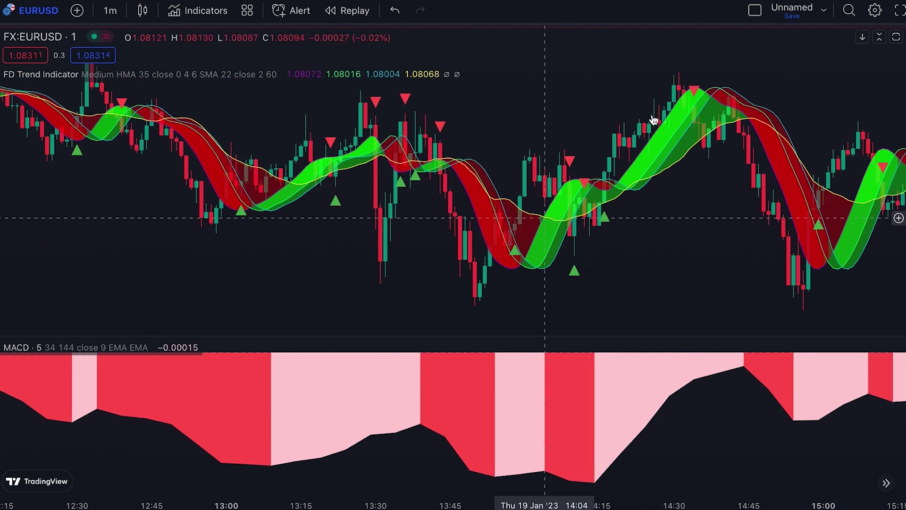
pyautogui.hscroll(2, 681, 98)
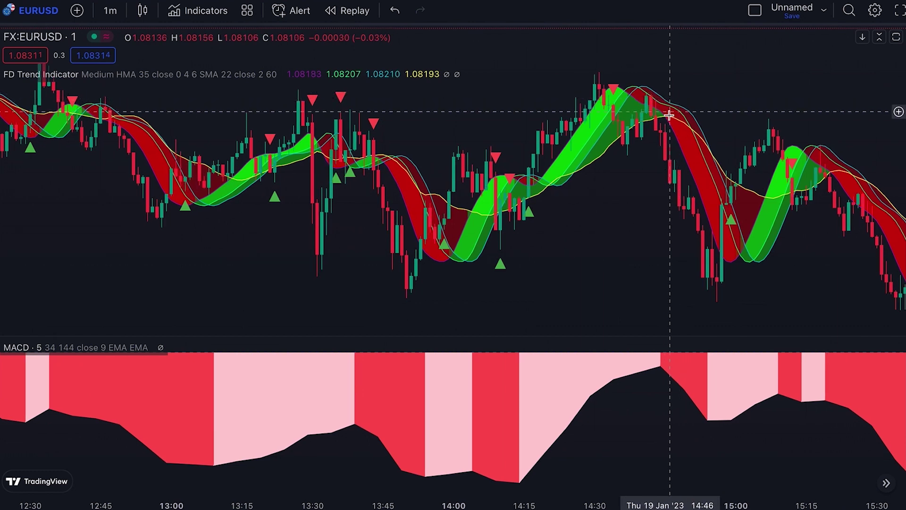
pyautogui.hscroll(8, 671, 127)
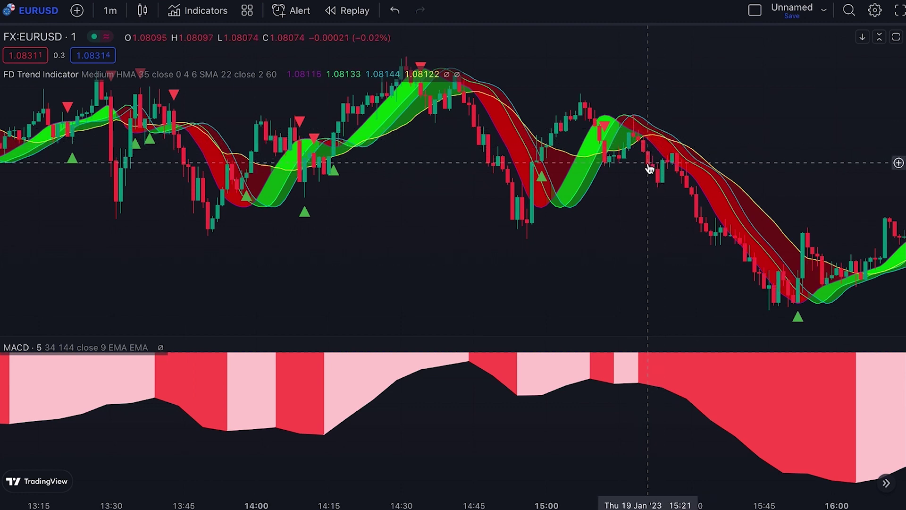
pyautogui.hscroll(6, 650, 169)
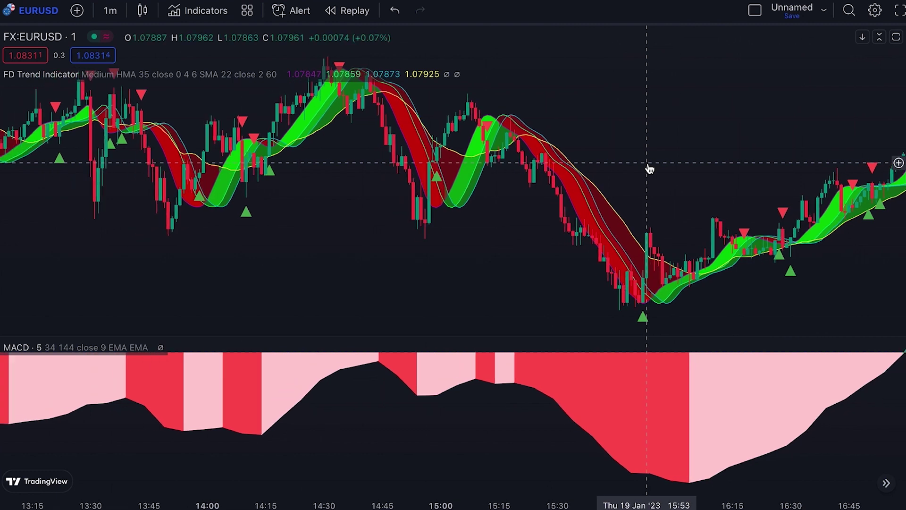
pyautogui.hscroll(8, 650, 169)
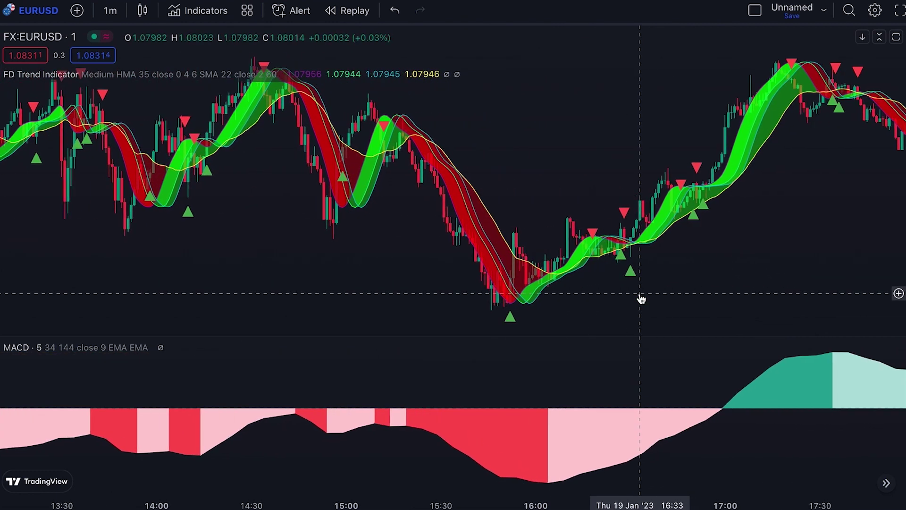
pyautogui.scroll(-1, 641, 299)
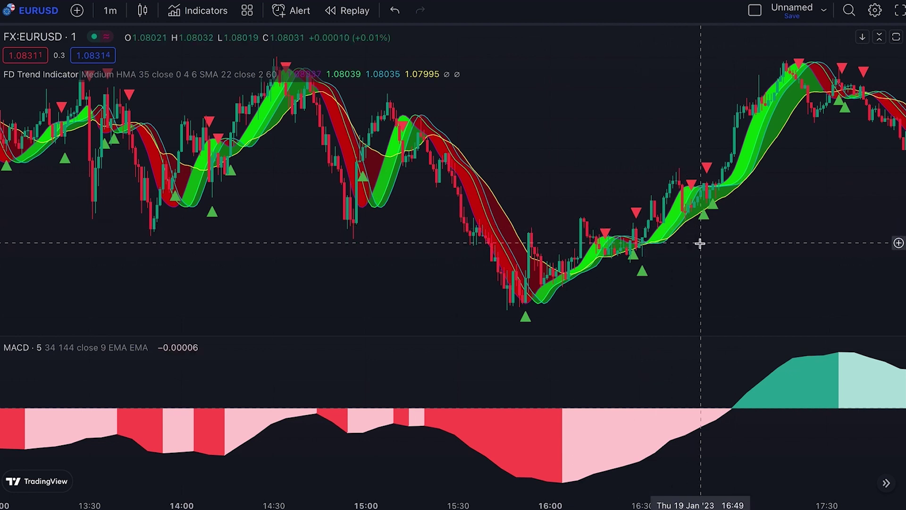
pyautogui.hscroll(10, 700, 243)
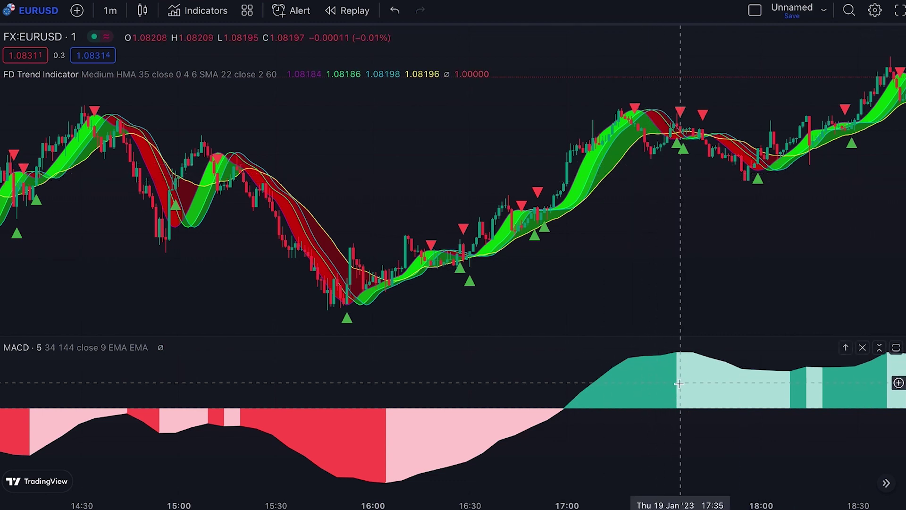
# Zoom in on the evening candles.
pyautogui.scroll(-5, 679, 383)
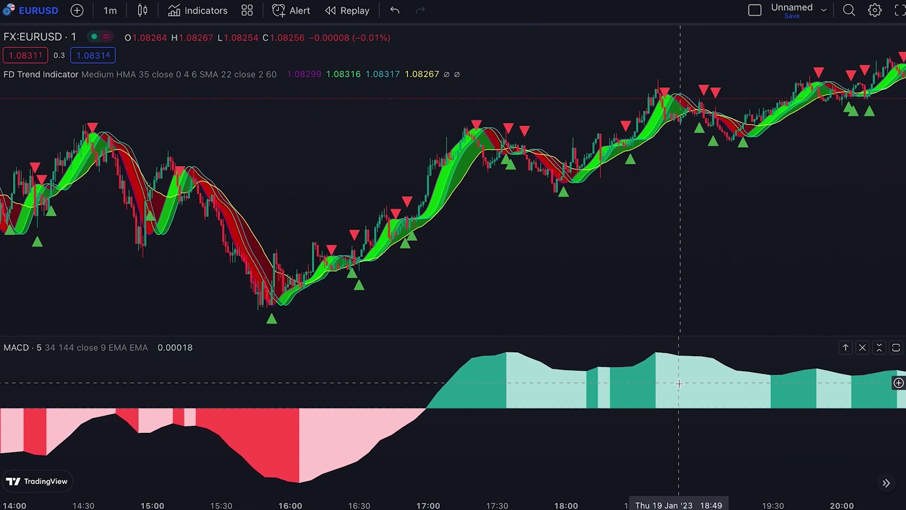
pyautogui.hscroll(5, 679, 383)
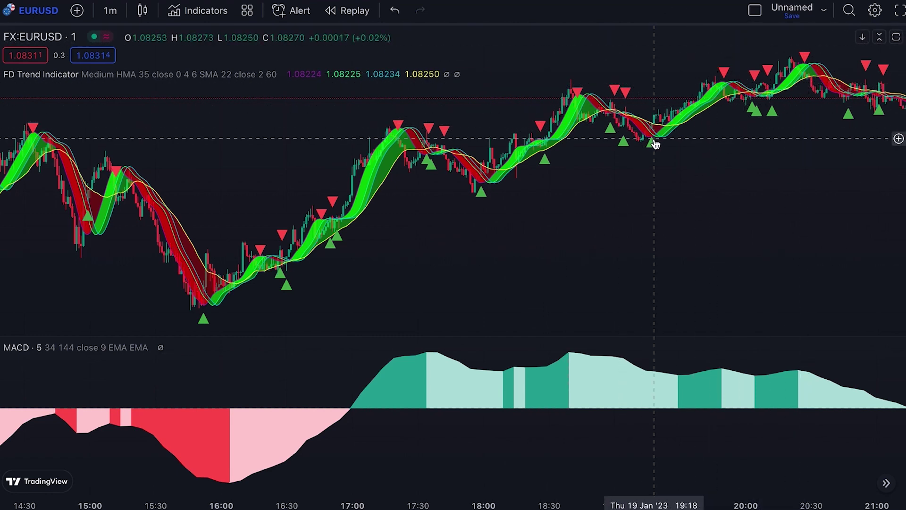
pyautogui.scroll(5, 431, 171)
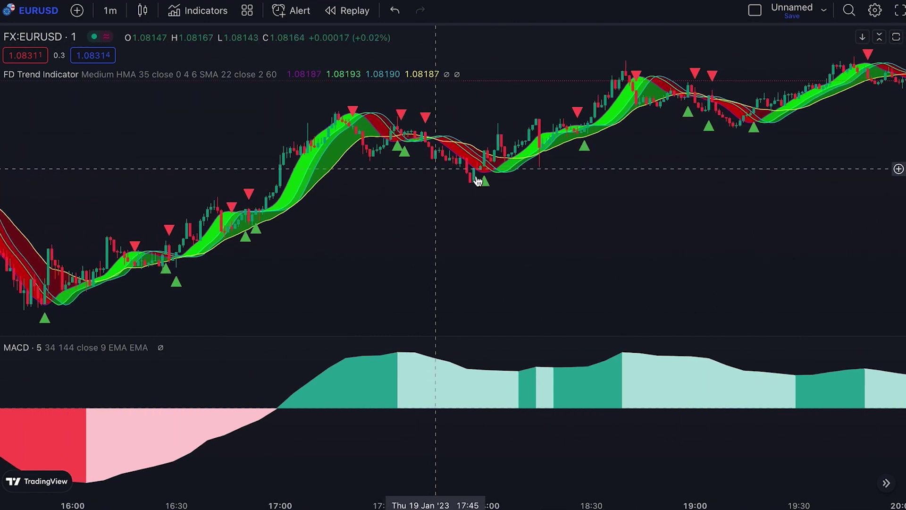
pyautogui.scroll(2, 509, 156)
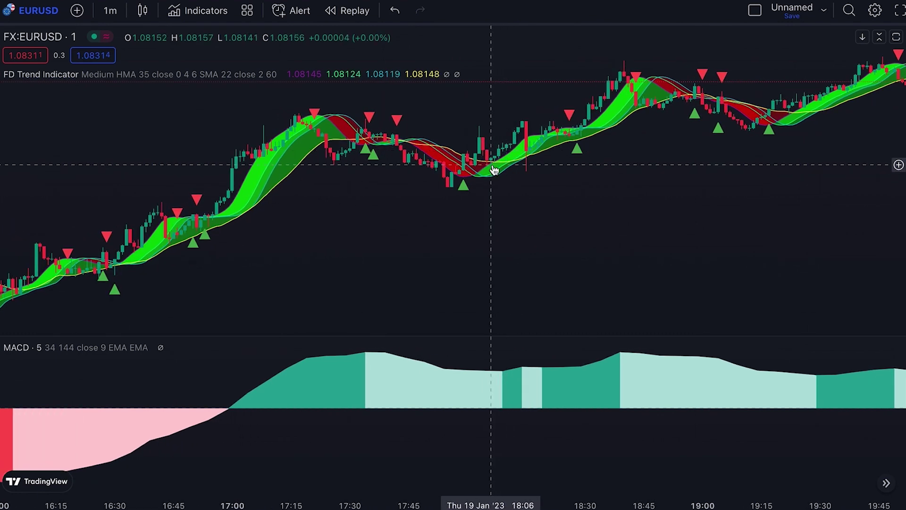
pyautogui.scroll(3, 494, 170)
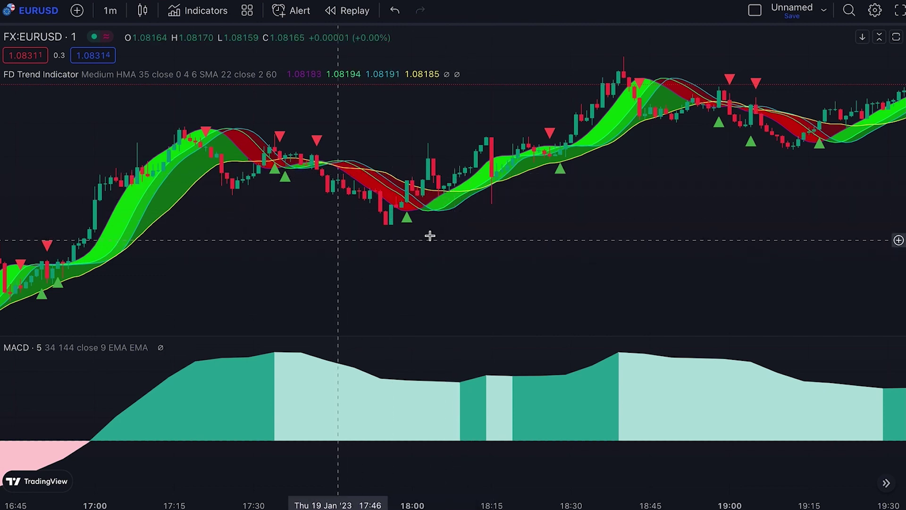
# Pan forward to about 20:10–23:20, where the MACD area drops to red near 21:15.
pyautogui.hscroll(1, 435, 235)
pyautogui.hscroll(10, 456, 230)
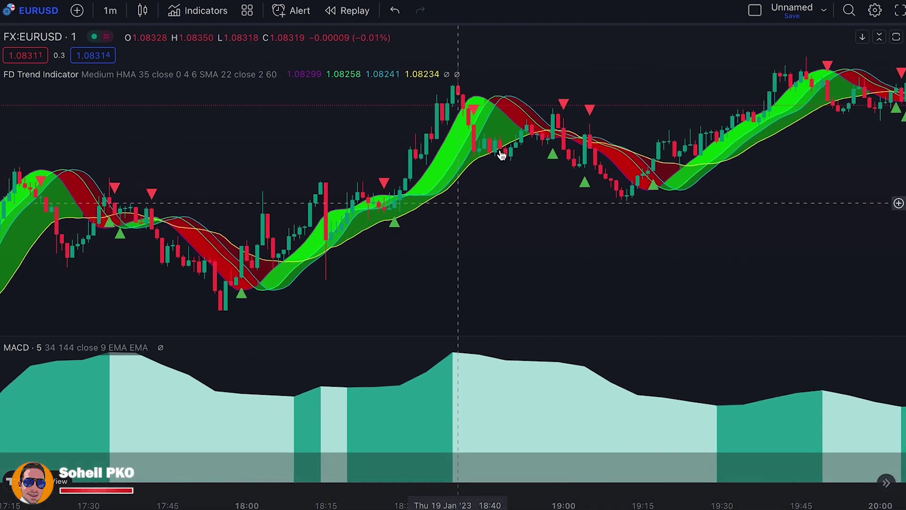
pyautogui.hscroll(2, 629, 183)
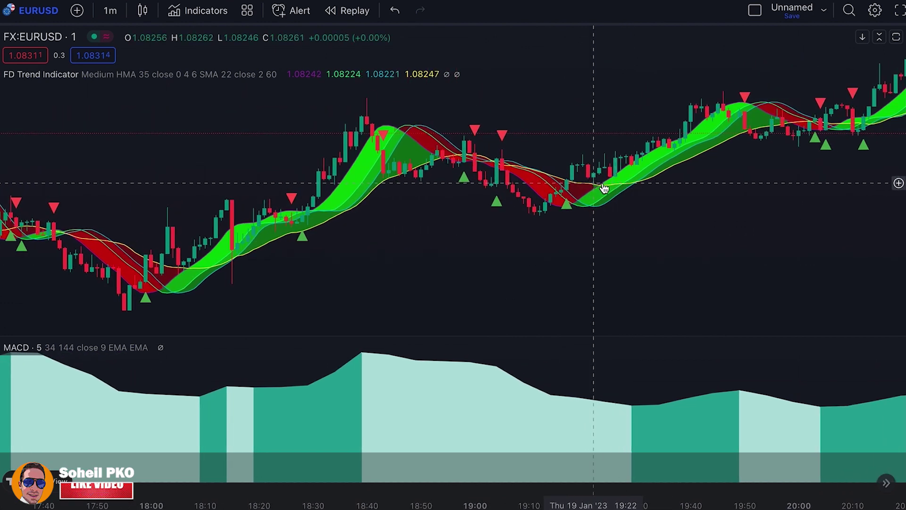
pyautogui.hscroll(13, 608, 169)
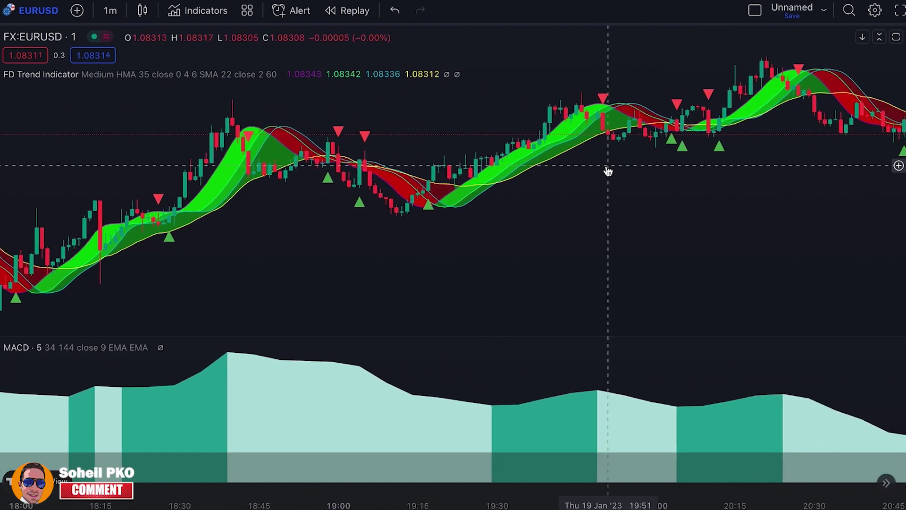
pyautogui.hscroll(16, 590, 145)
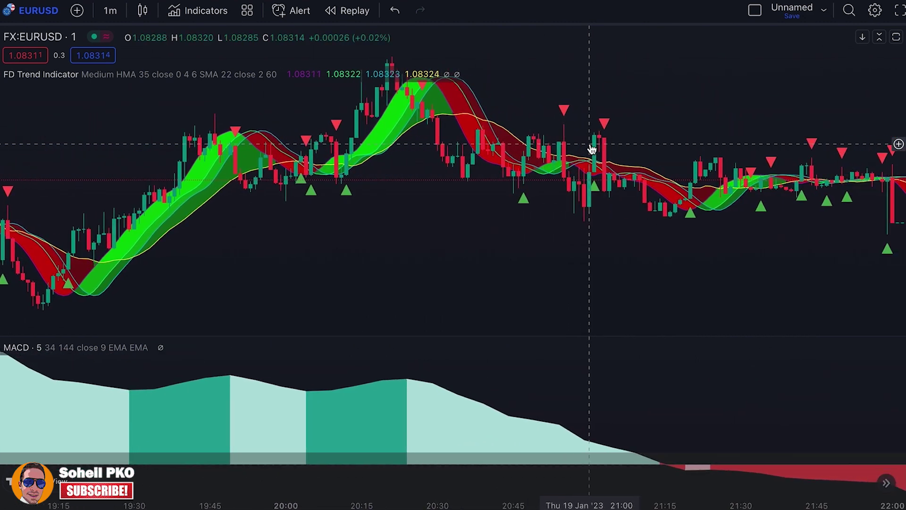
pyautogui.hscroll(3, 592, 149)
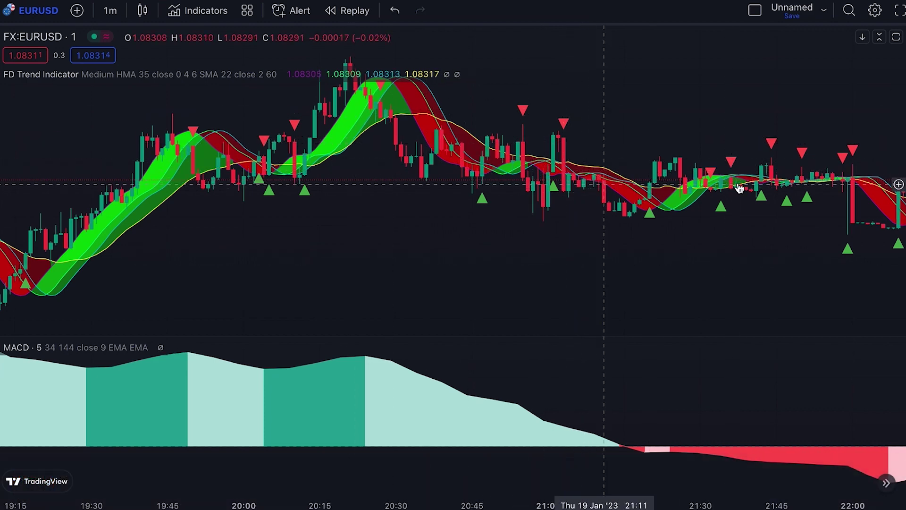
pyautogui.scroll(-2, 742, 188)
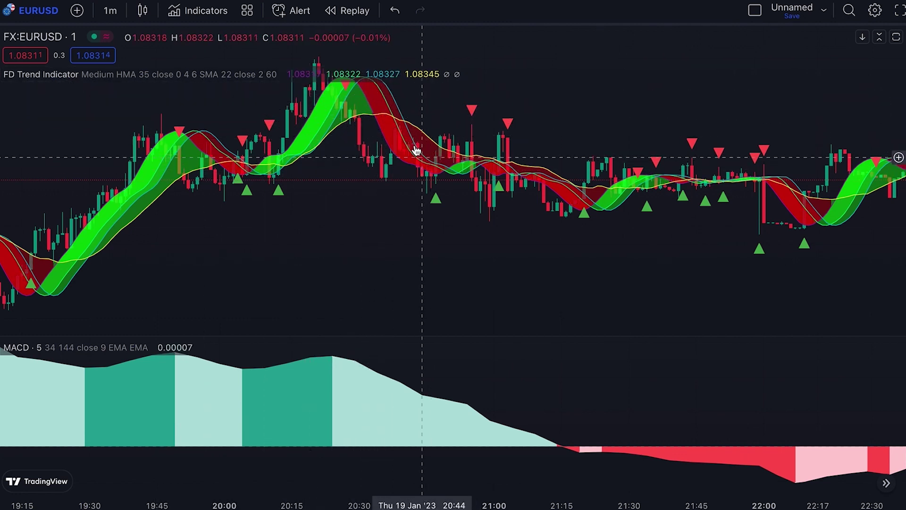
pyautogui.hscroll(10, 599, 194)
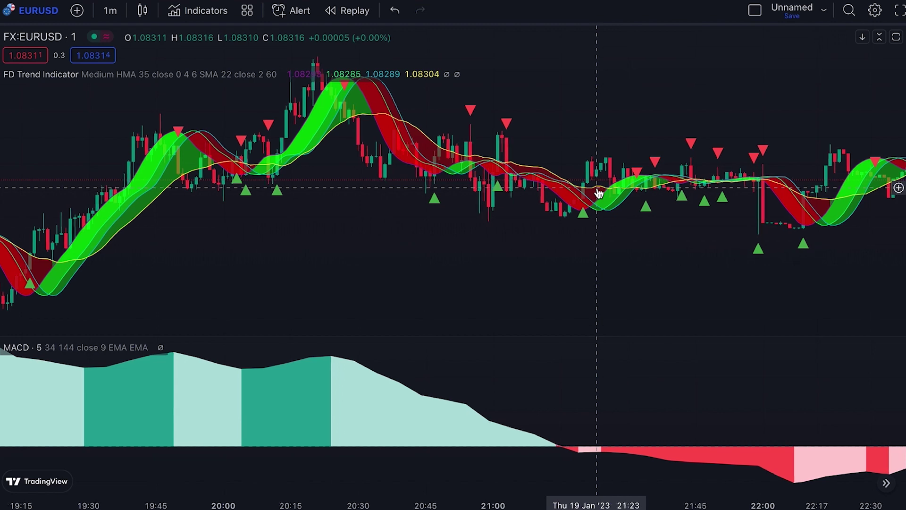
pyautogui.hscroll(4, 598, 194)
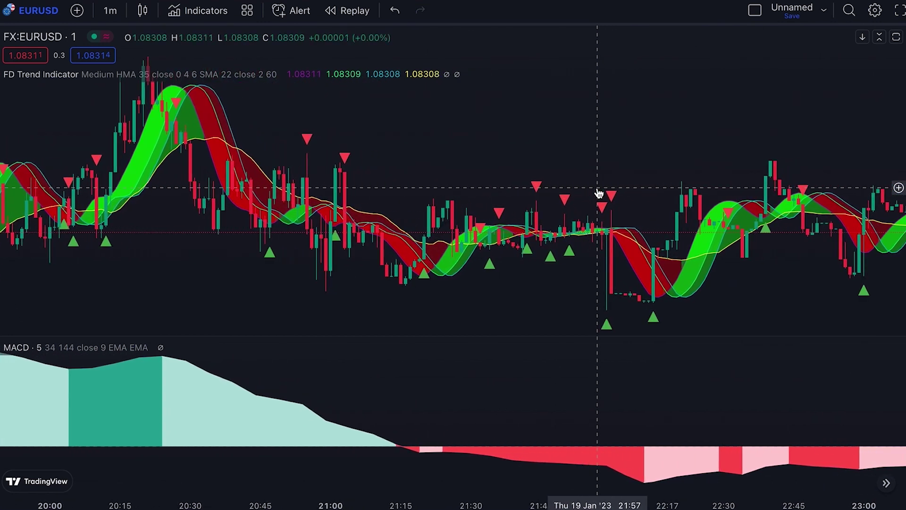
pyautogui.hscroll(2, 609, 246)
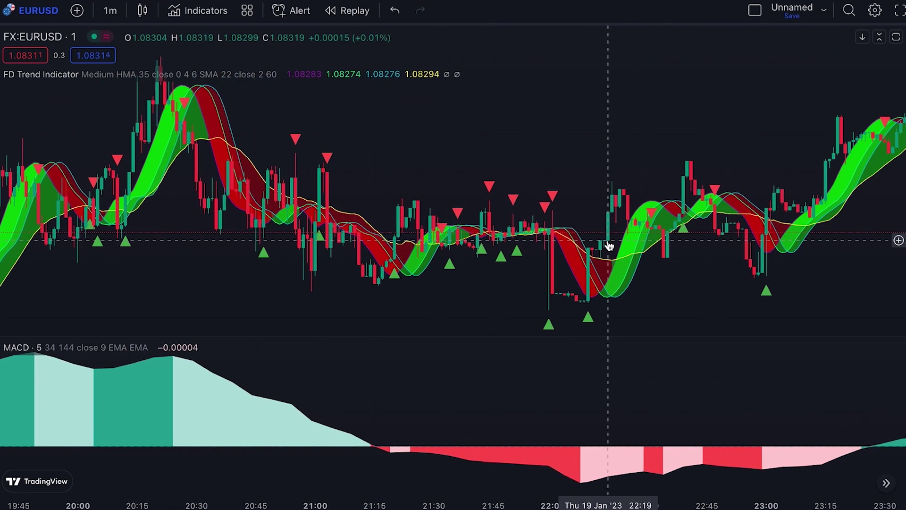
pyautogui.hscroll(3, 837, 236)
pyautogui.hscroll(-2, 840, 236)
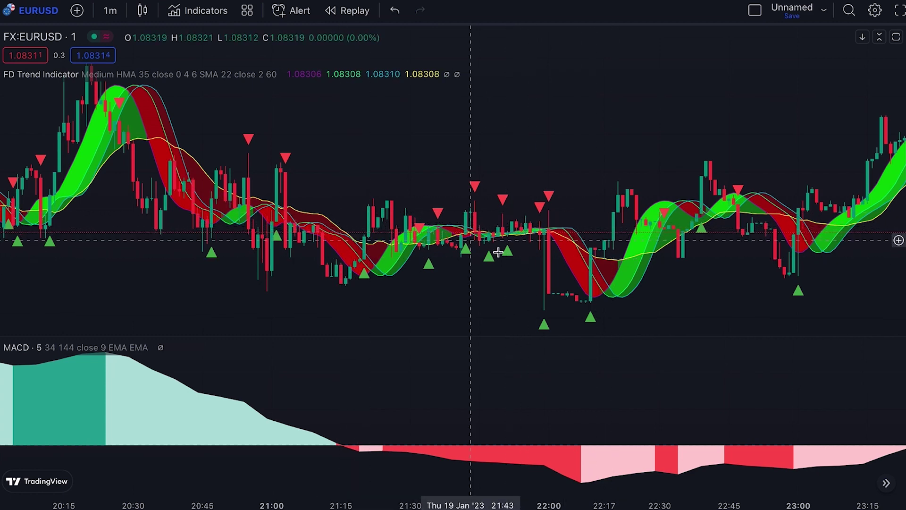
# Zoom out to show roughly 18:00–23:00, with MACD green until about 21:15.
pyautogui.scroll(-2, 501, 258)
pyautogui.scroll(-5, 500, 257)
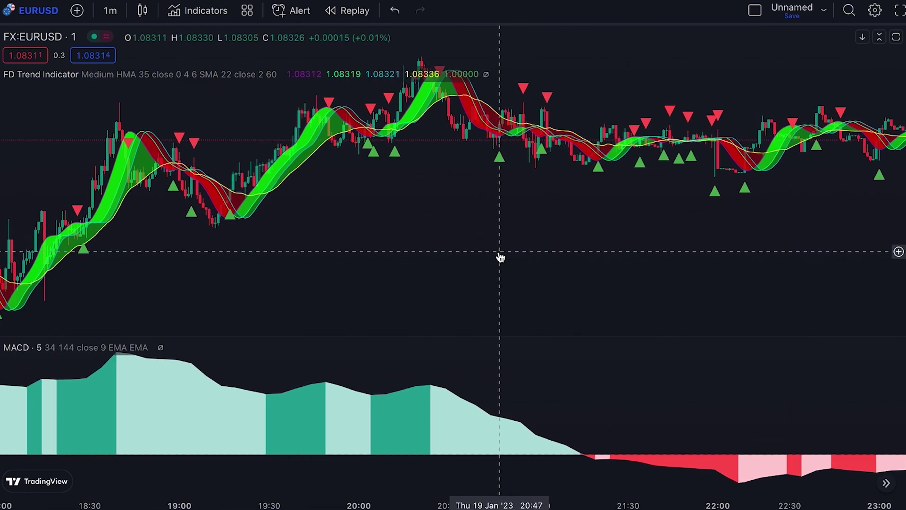